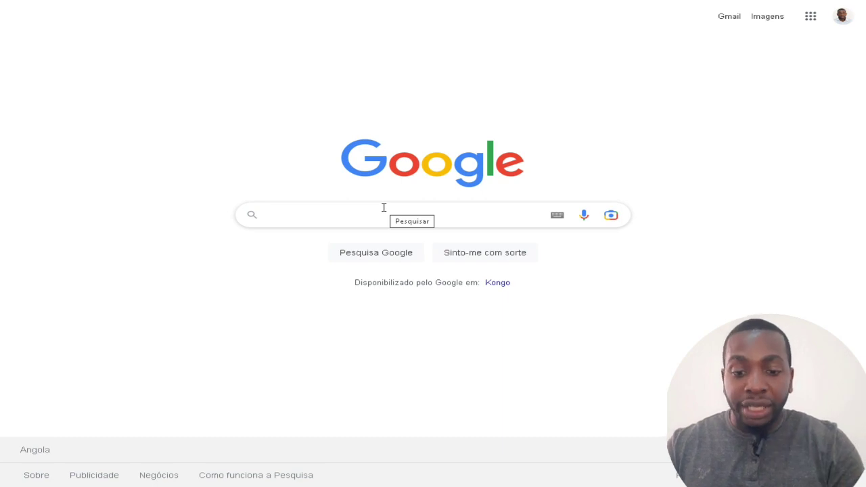
Search Google for 'sepe' and open the official sepe.gov.ao portal from the results.
text(sepe)
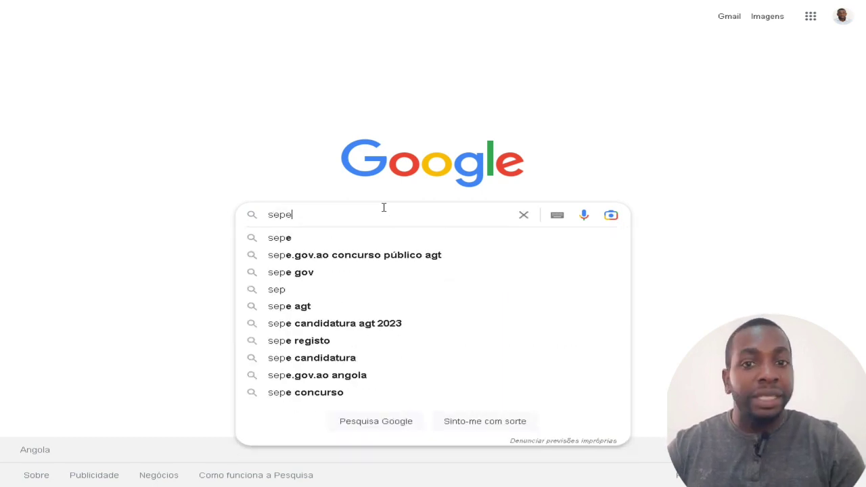
key(Return)
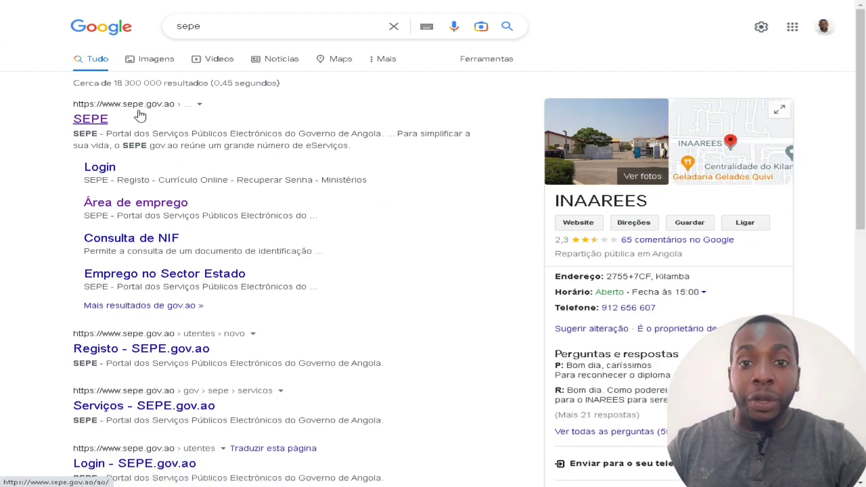
click(139, 116)
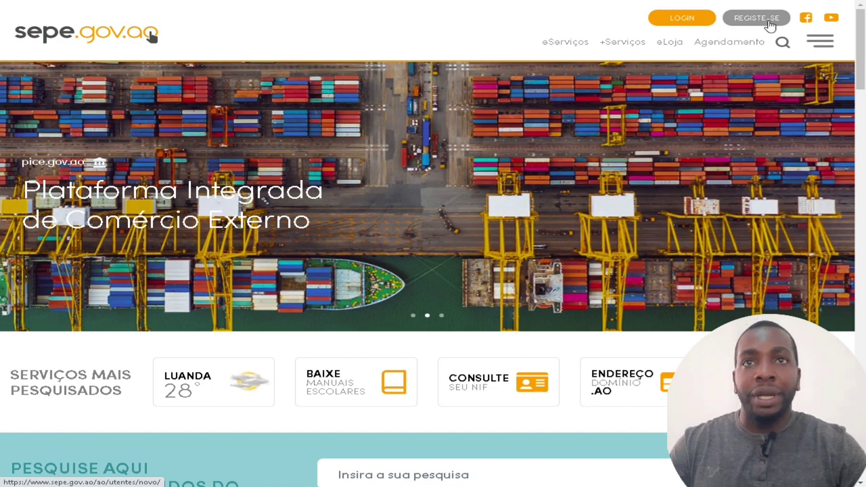
Open the REGISTE-SE account form, review its fields, and start on Nº de Contribuinte.
click(770, 25)
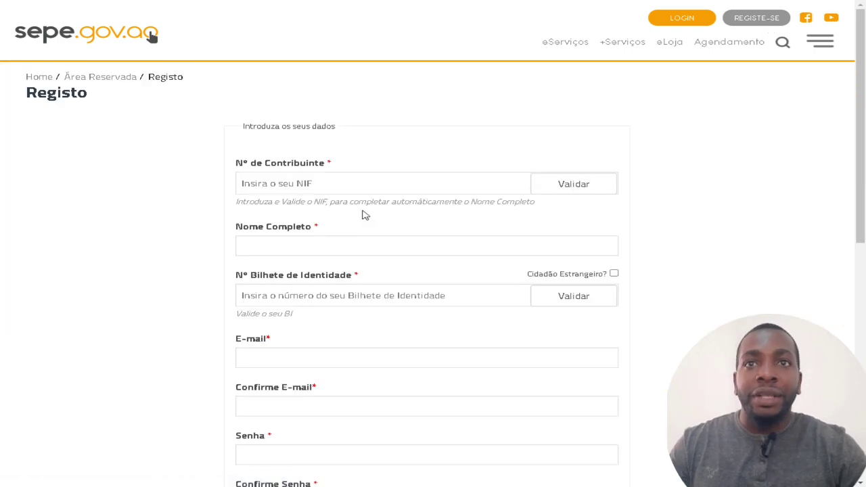
scroll(375, 222, down, 3)
scroll(379, 223, up, 2)
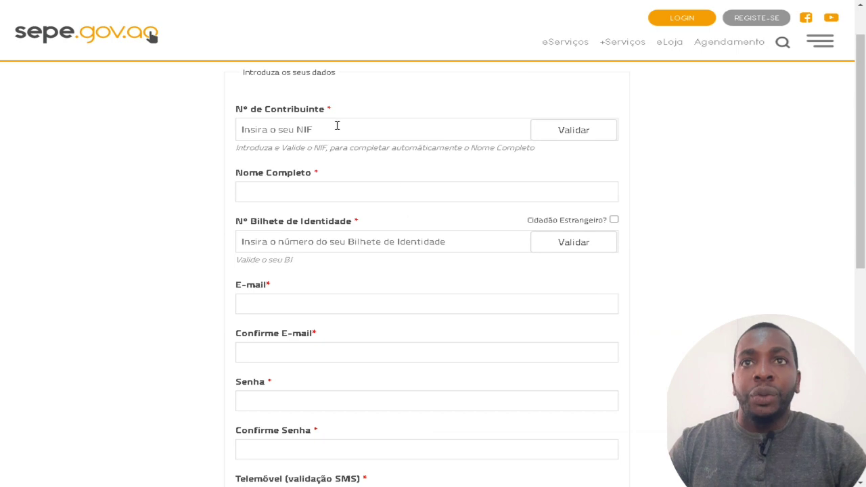
scroll(358, 137, down, 1)
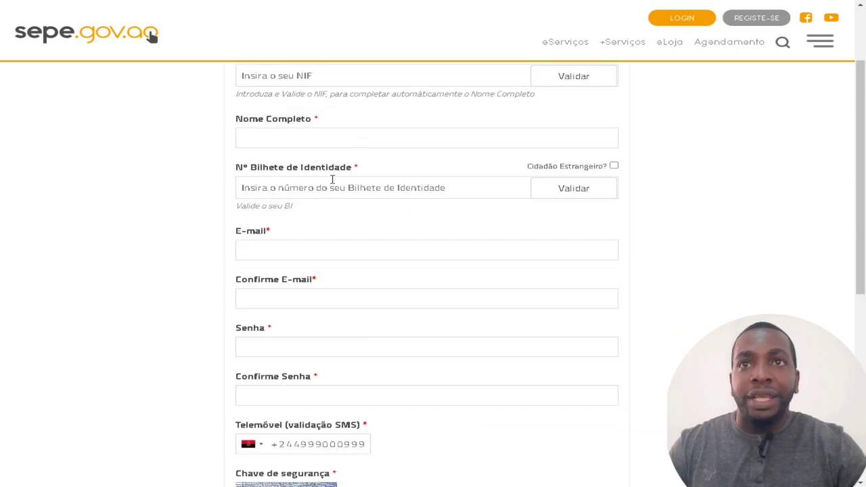
scroll(377, 205, down, 2)
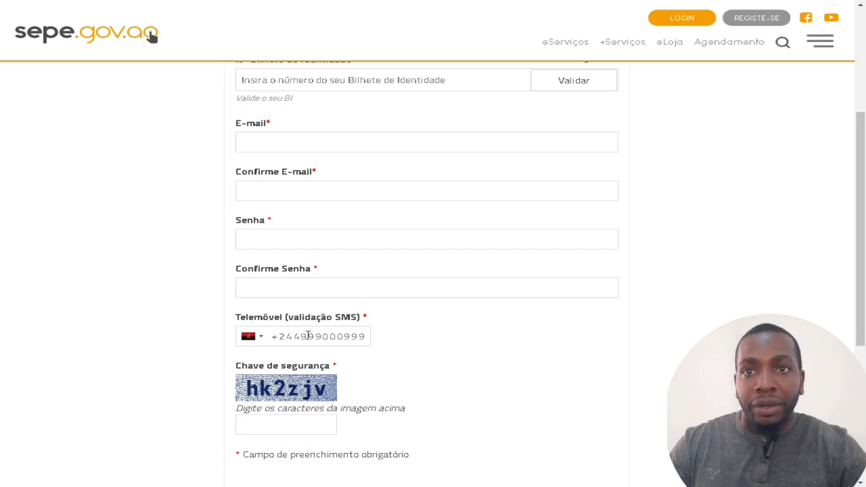
scroll(294, 361, down, 1)
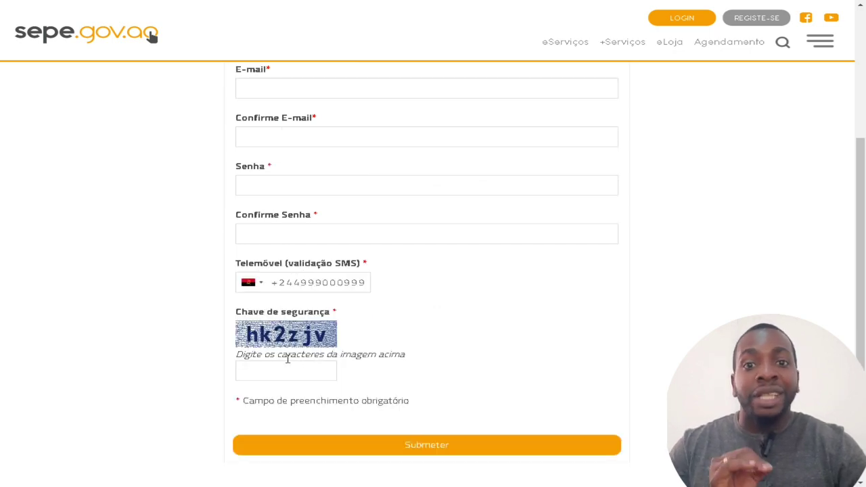
scroll(289, 363, up, 4)
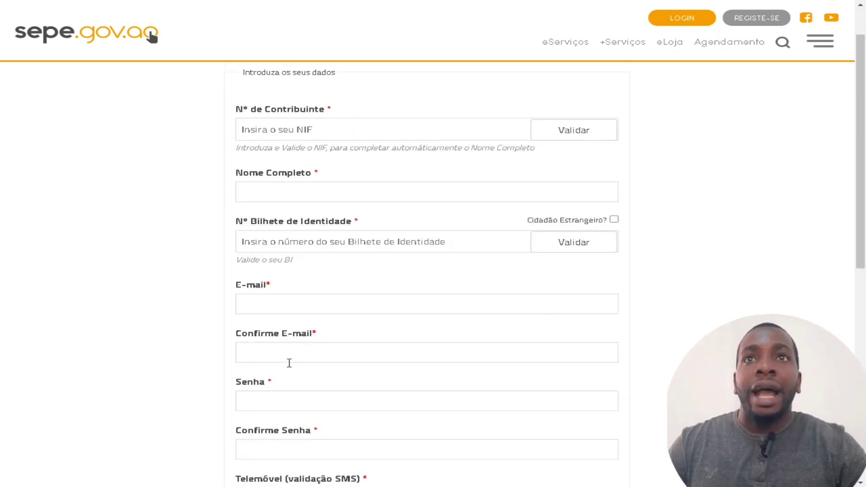
click(335, 122)
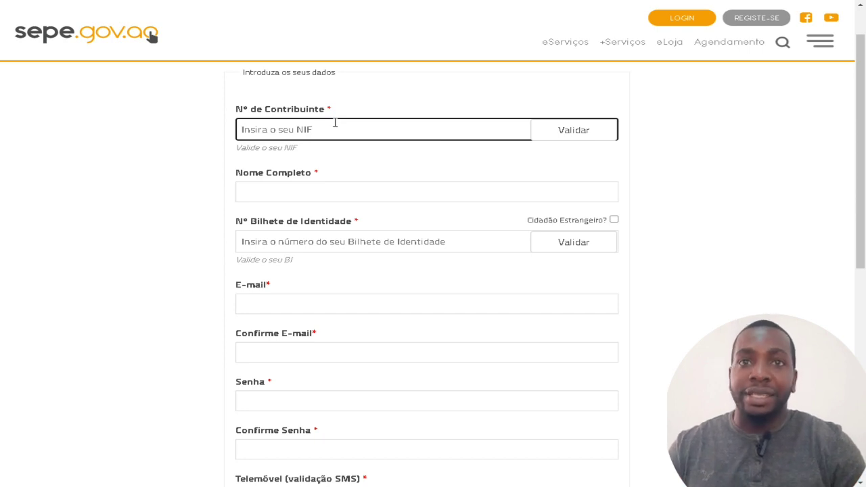
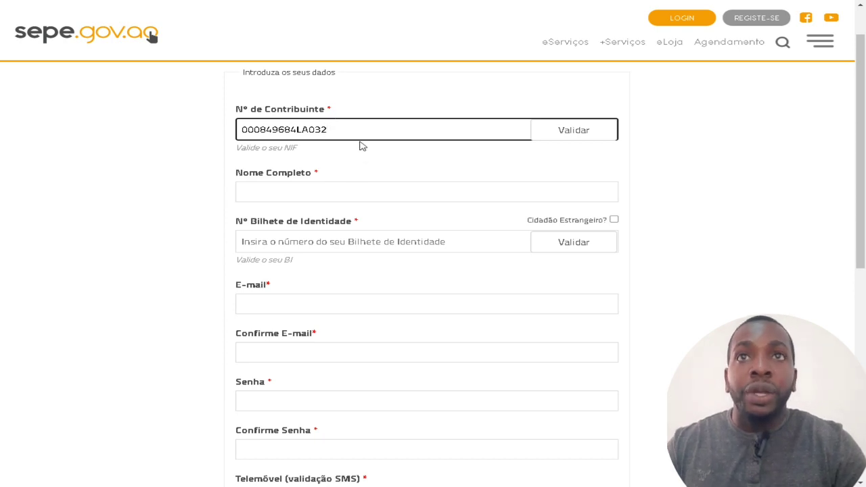
Enter the taxpayer number and validate it, which reports the lookup service as unavailable.
drag(357, 132, 130, 136)
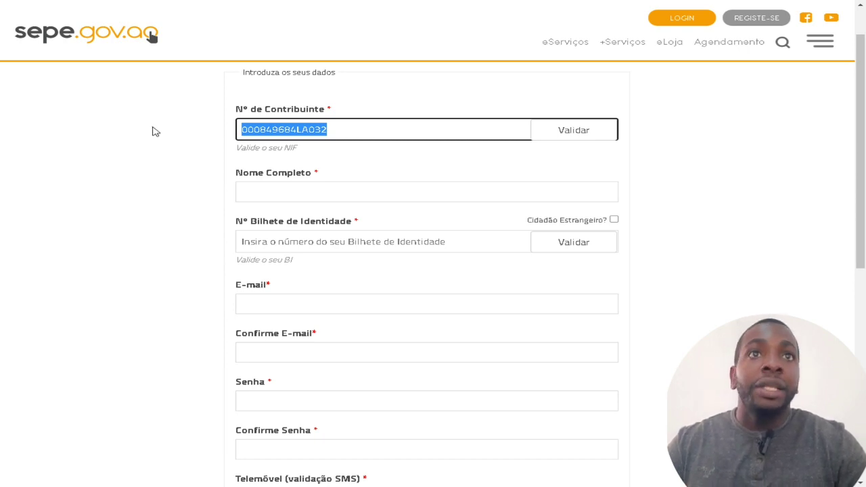
click(577, 136)
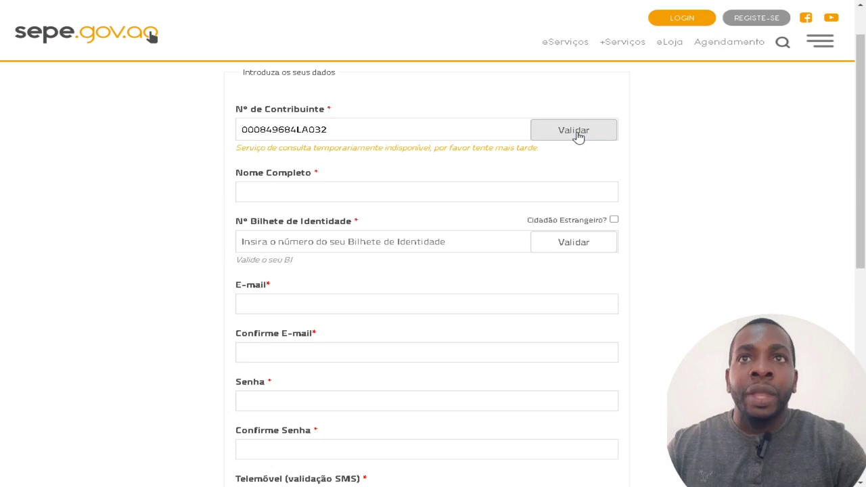
drag(321, 149, 426, 158)
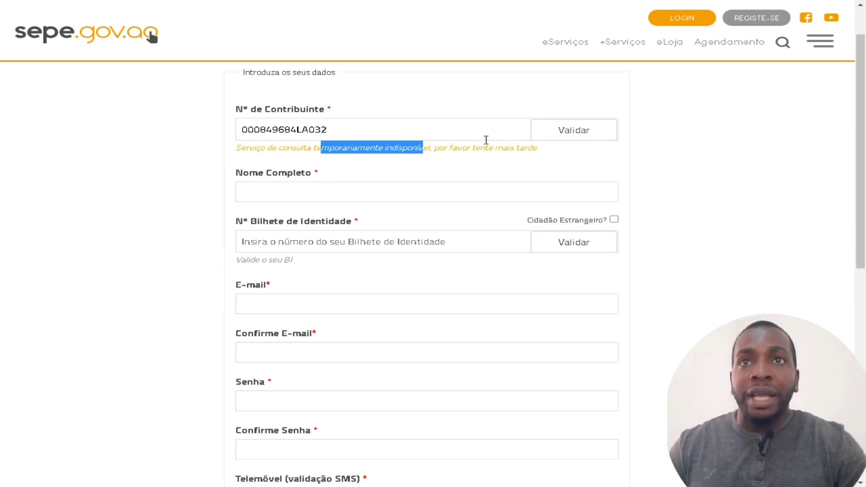
click(309, 196)
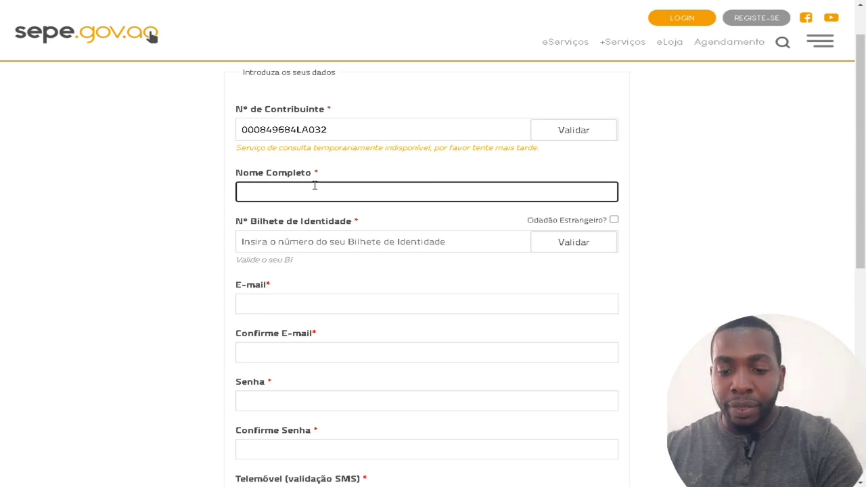
Retry validating the taxpayer number, which fails with 'Erro de validação' and clears the field.
scroll(315, 185, down, 6)
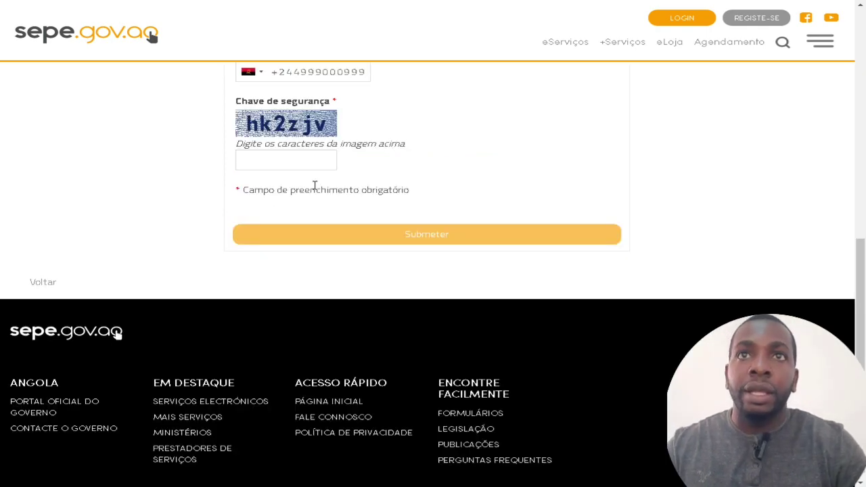
scroll(314, 185, up, 6)
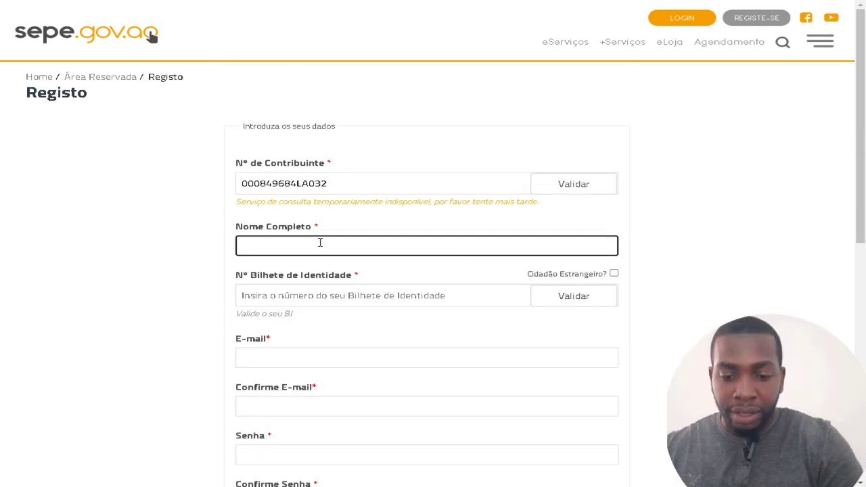
scroll(320, 242, down, 6)
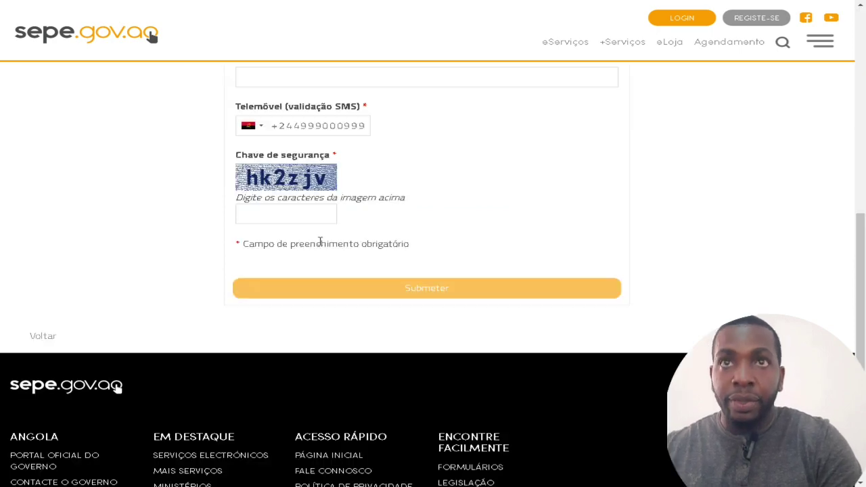
scroll(320, 242, up, 5)
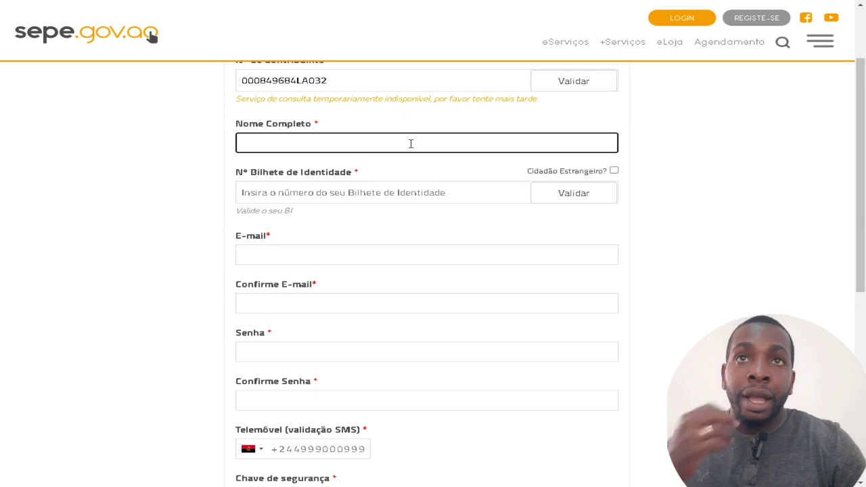
scroll(411, 143, up, 1)
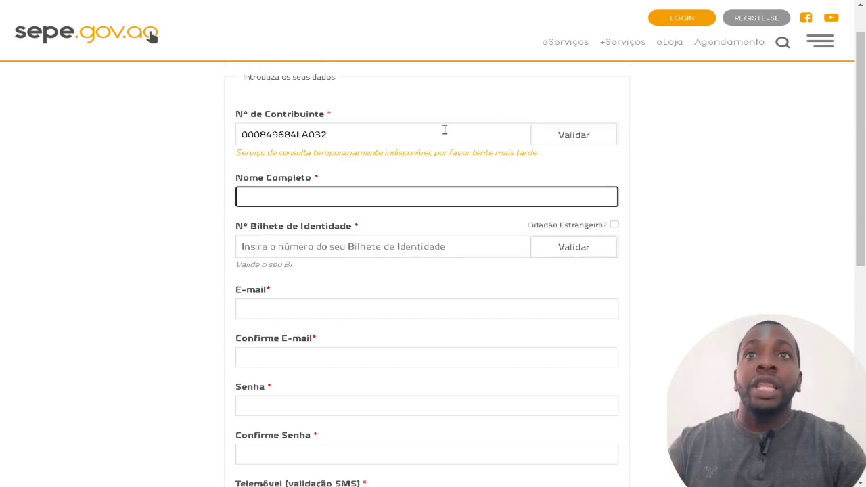
click(576, 142)
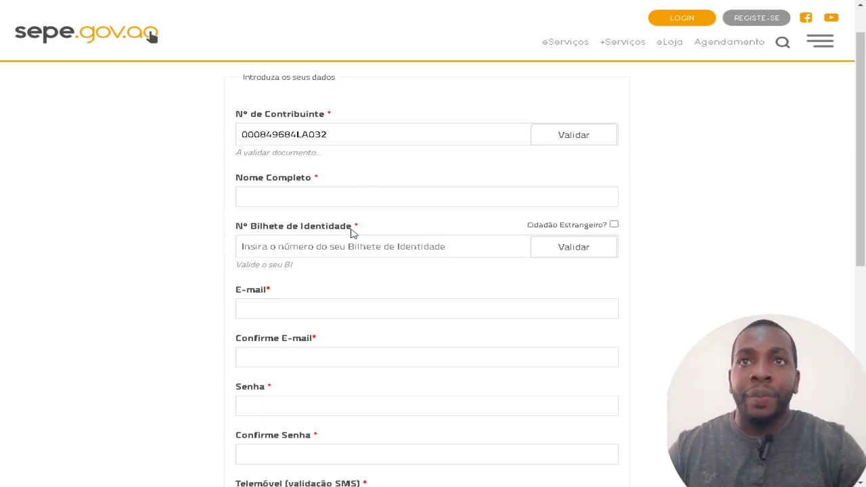
scroll(350, 233, down, 1)
scroll(350, 234, up, 1)
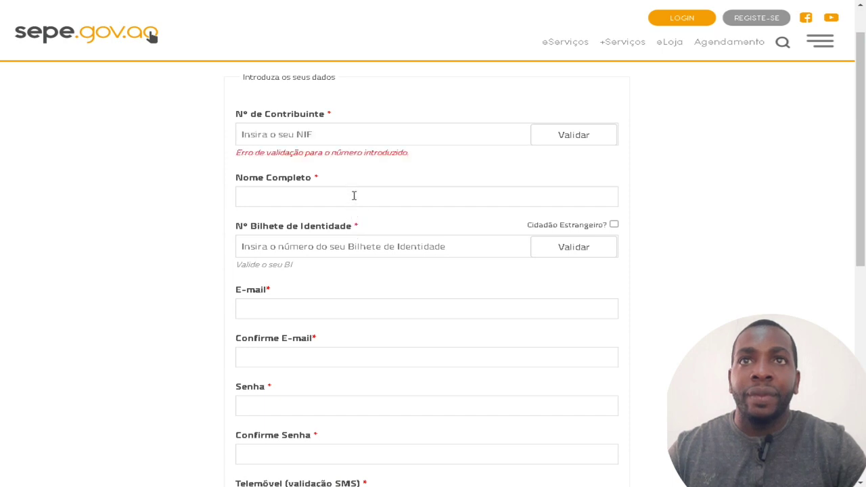
Re-enter and correct the taxpayer number, validate it successfully, then enter the e-mail address.
click(337, 139)
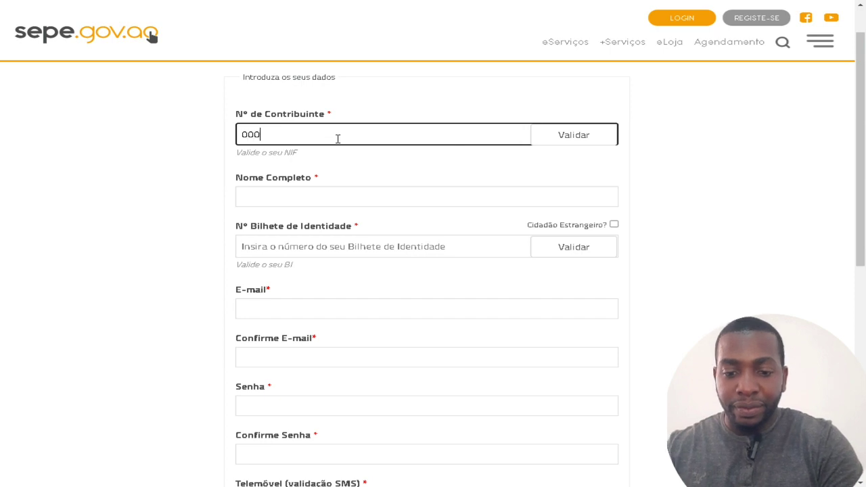
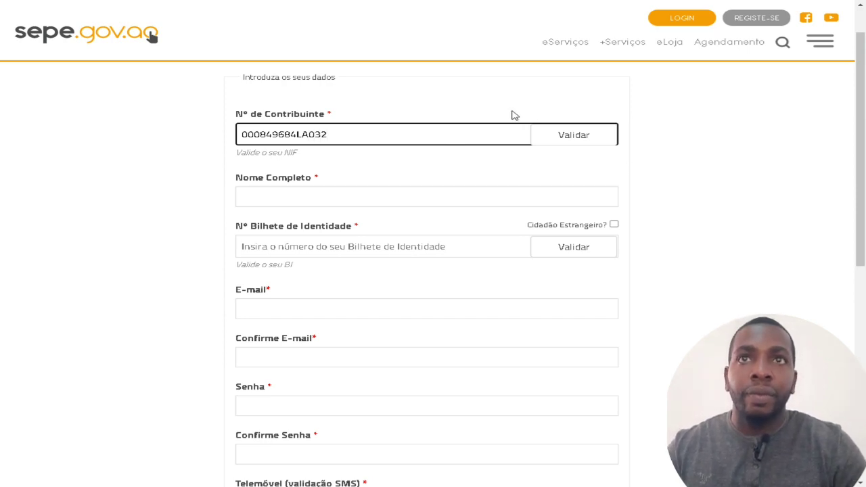
click(575, 137)
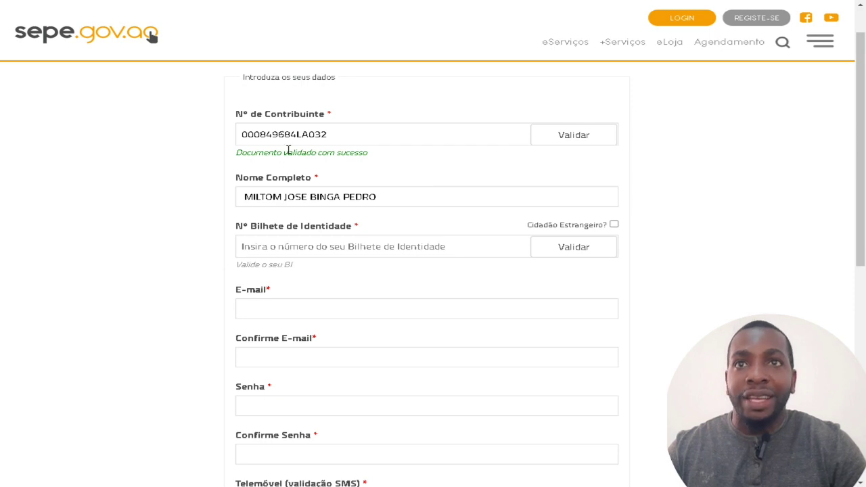
drag(288, 152, 420, 162)
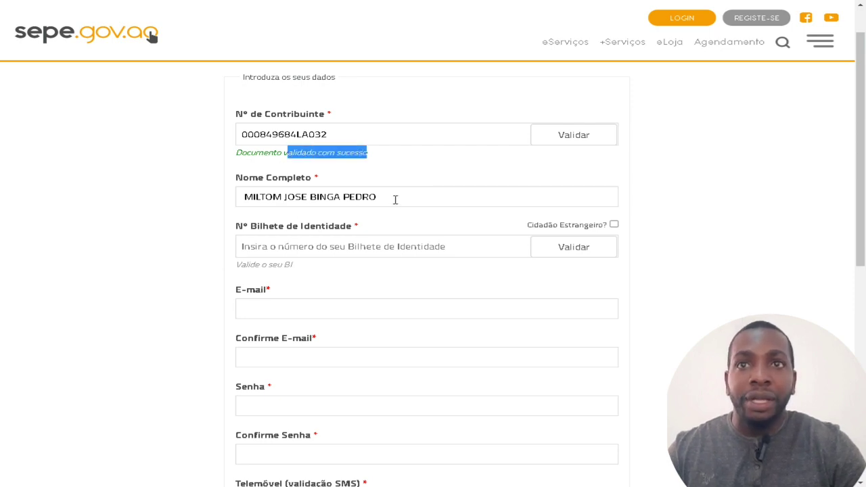
click(294, 310)
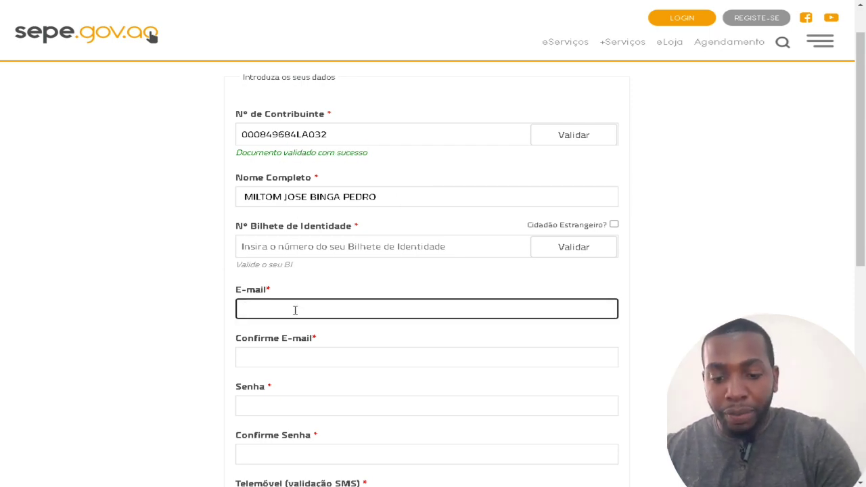
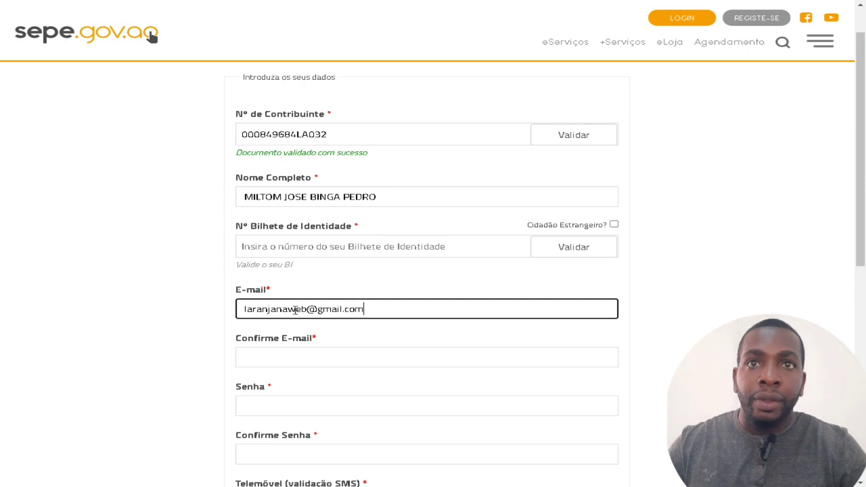
Check the entered e-mail and type the same address into Confirme E-mail.
drag(373, 307, 218, 304)
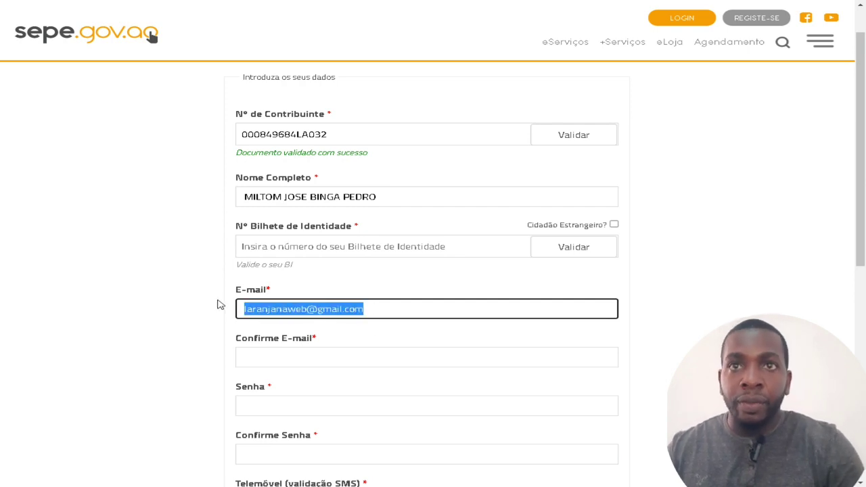
click(271, 359)
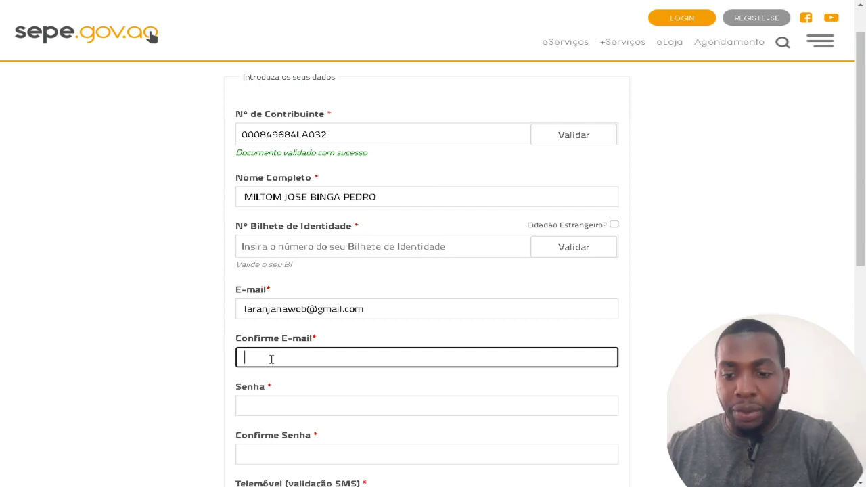
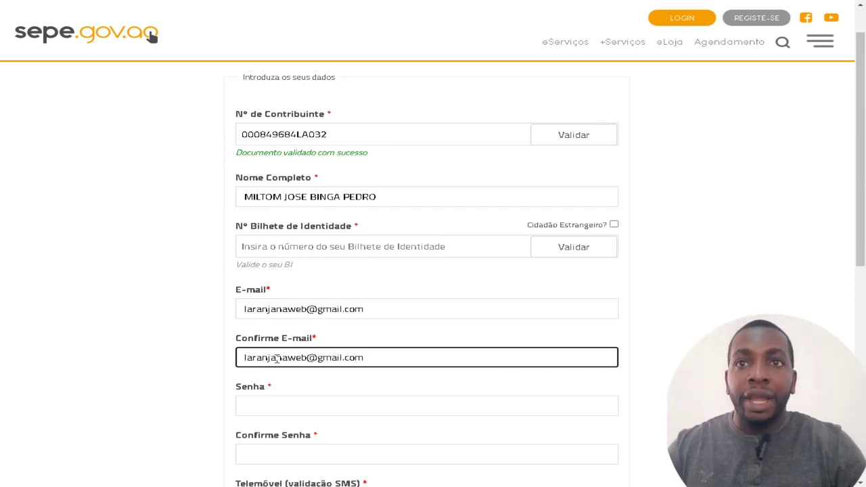
Enter the account password in Senha and move on to Confirme Senha.
scroll(295, 332, down, 2)
click(301, 301)
text(1234567)
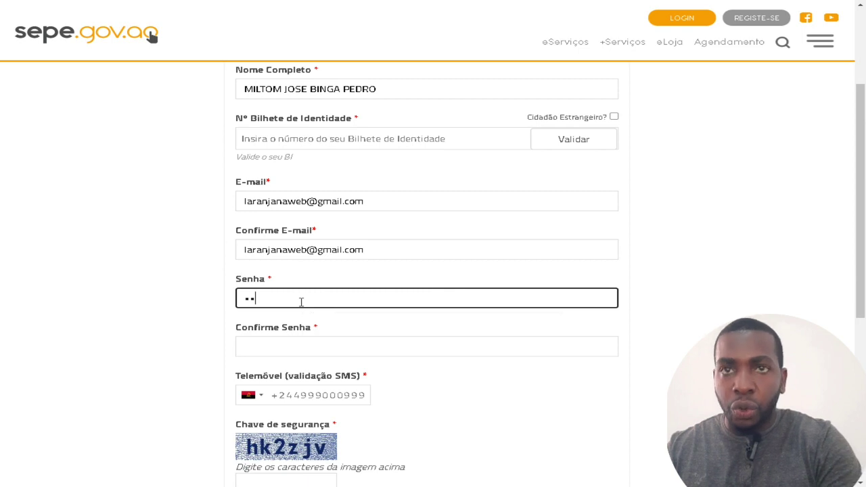
text(8)
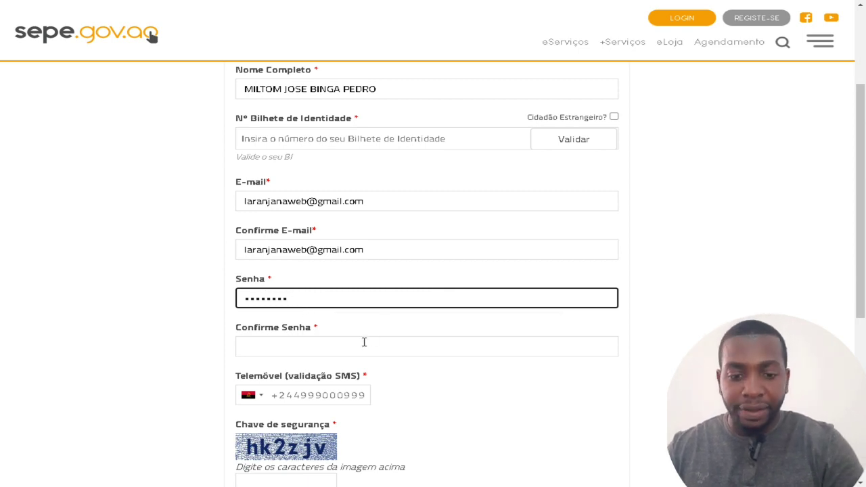
click(361, 344)
text(12345678)
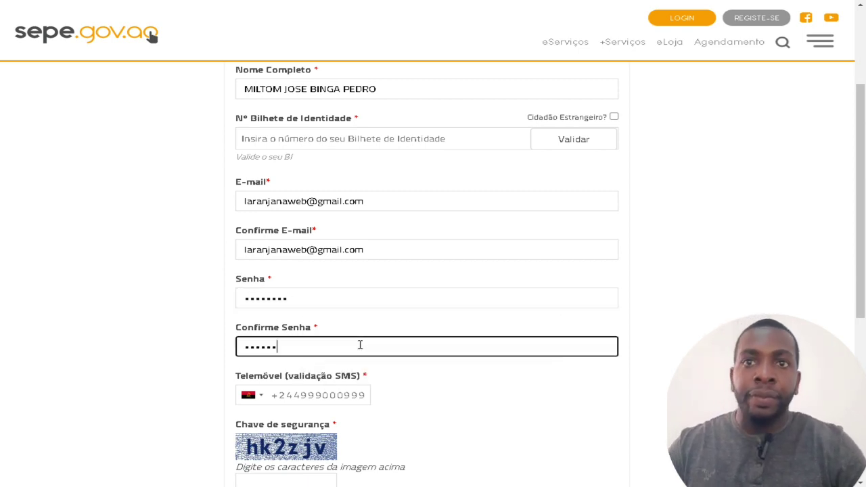
Fill in the SMS phone number field and the security key shown in the image.
click(330, 390)
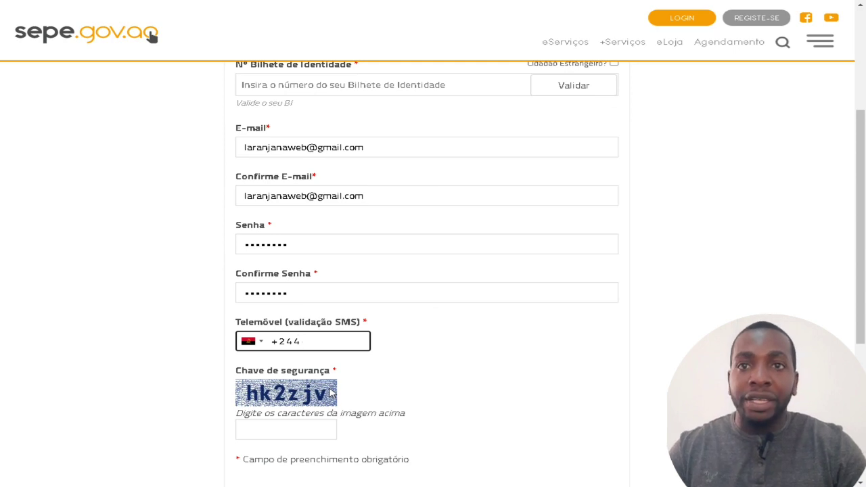
scroll(331, 391, down, 1)
click(297, 374)
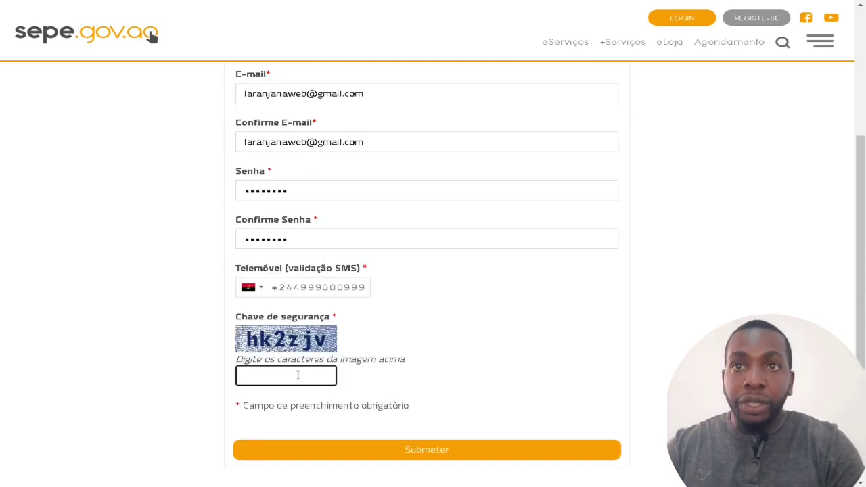
text(hk)
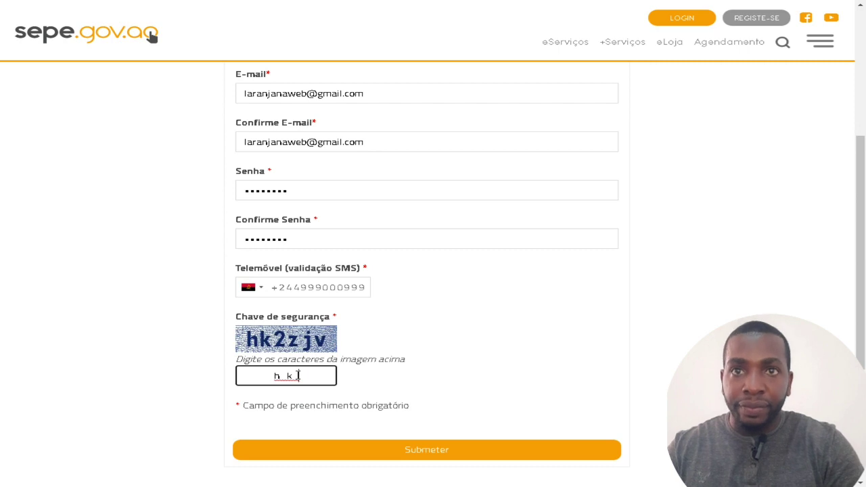
text(2z)
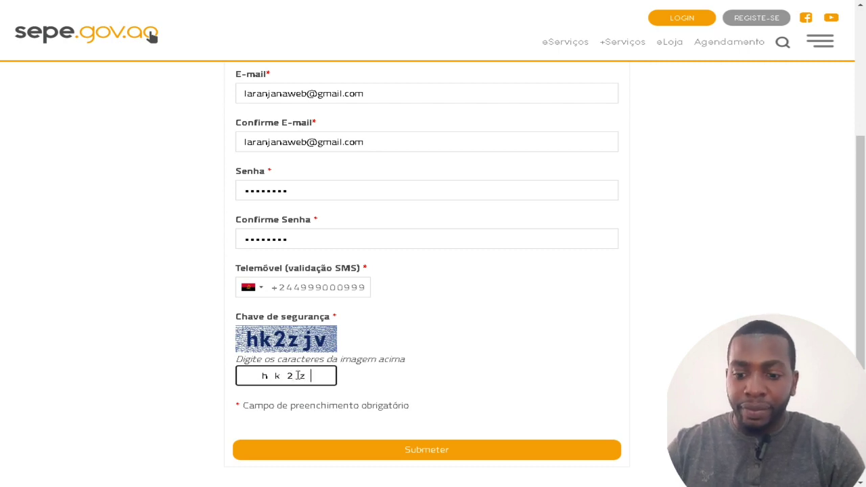
text(jv)
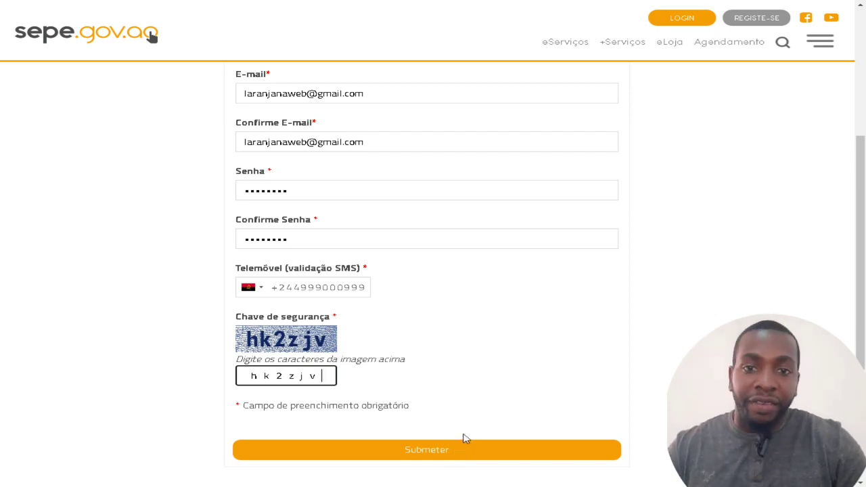
scroll(463, 439, up, 3)
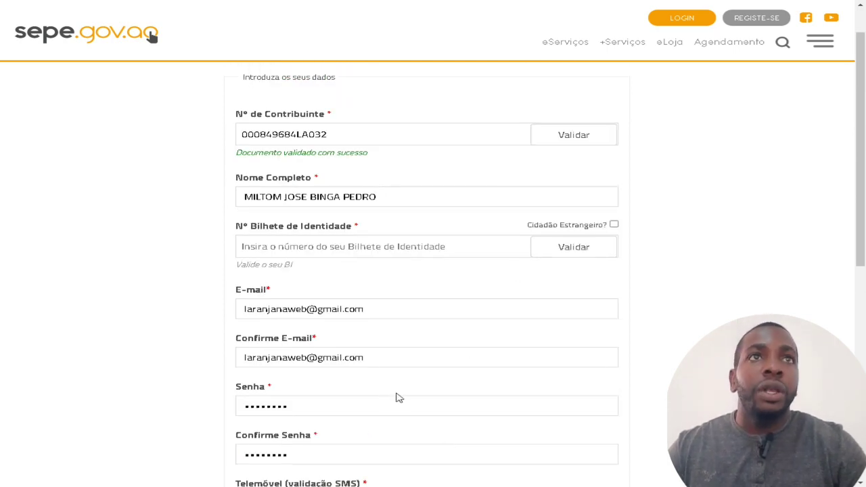
Log in using the saved e-mail suggestion and the account password.
click(698, 22)
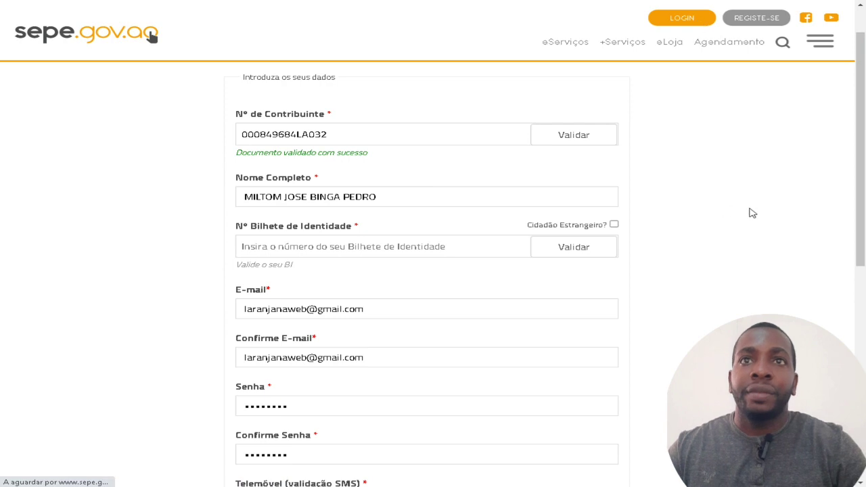
click(491, 201)
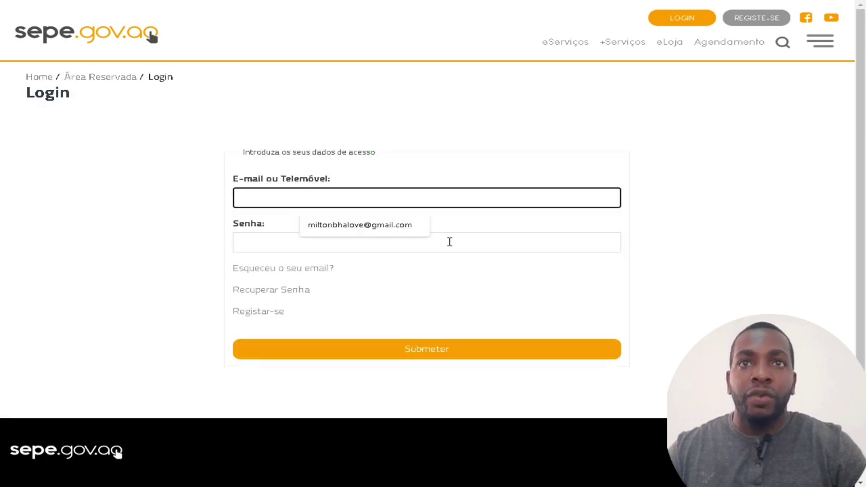
click(429, 227)
click(405, 245)
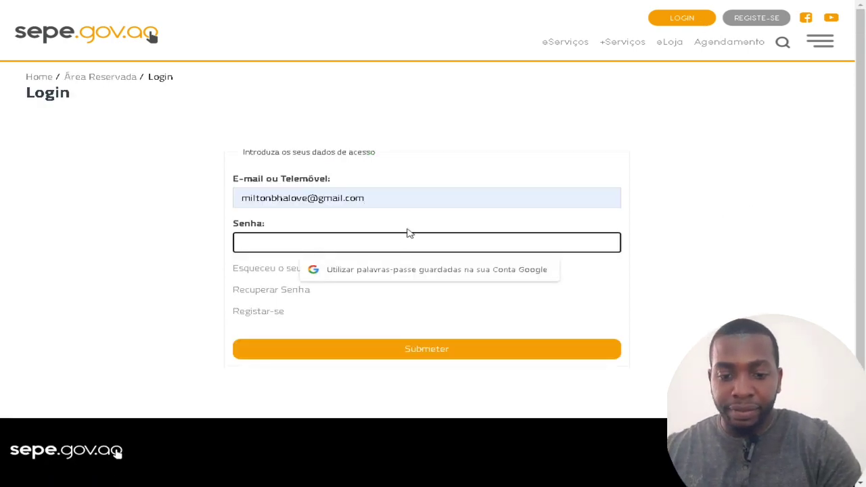
text(•)
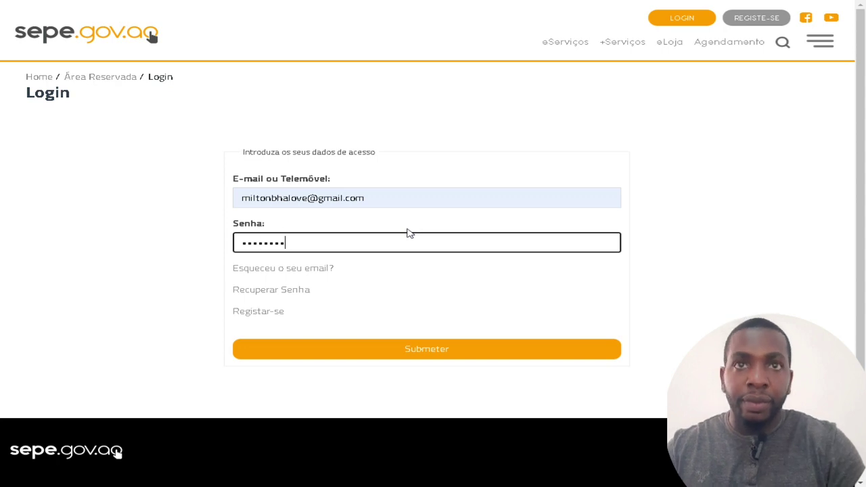
key(Return)
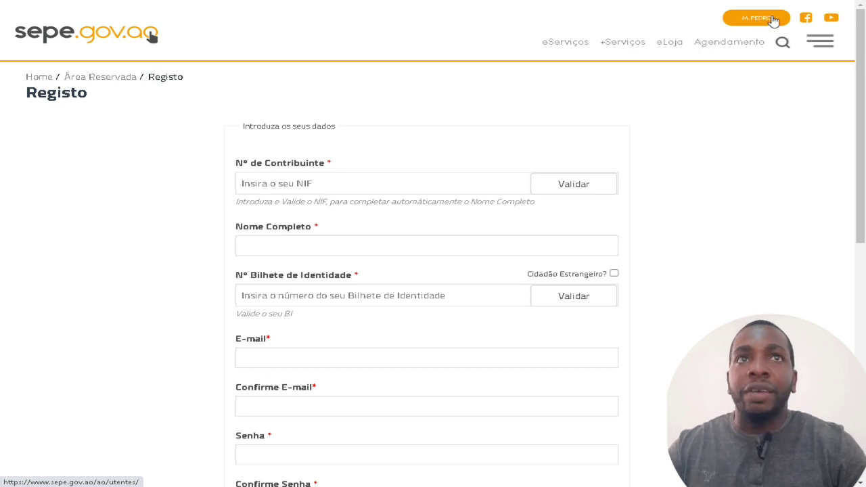
Go to the public-sector jobs page, expand guide steps 1 and 2, and reach Vagas em destaque.
click(119, 42)
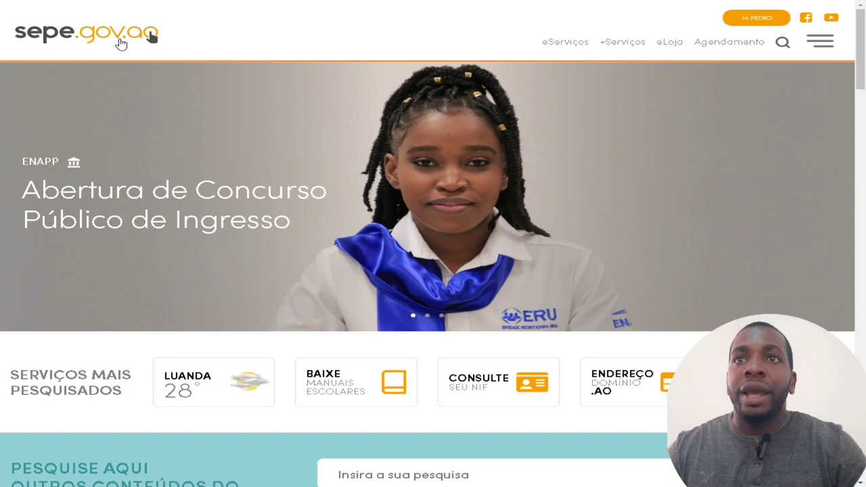
click(168, 215)
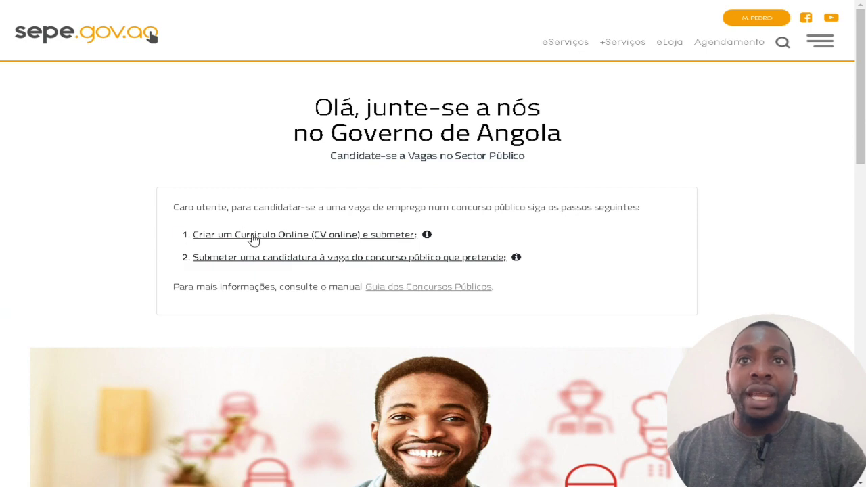
click(277, 238)
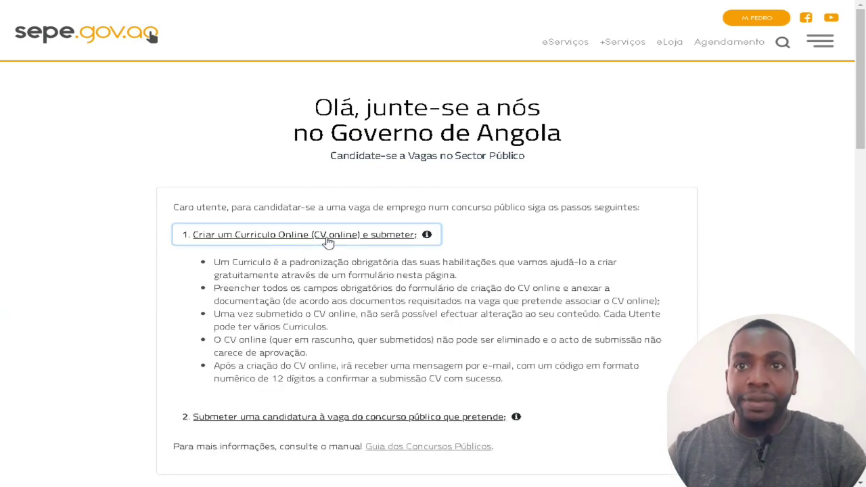
scroll(328, 241, down, 3)
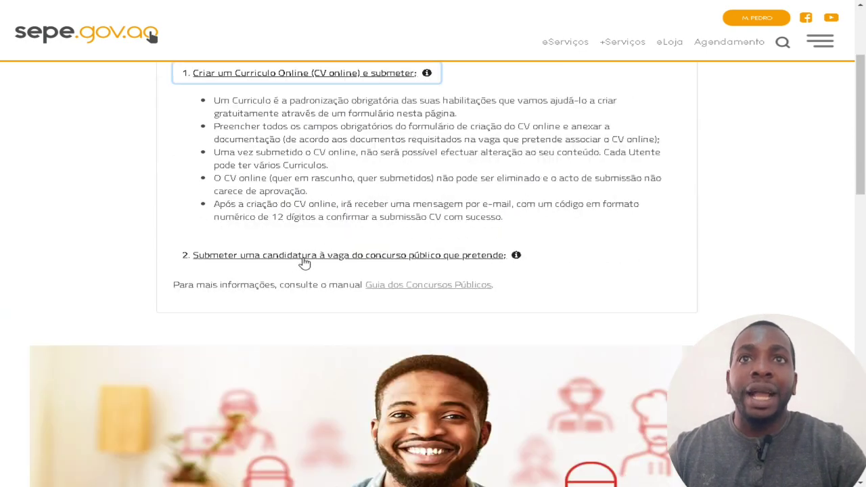
click(302, 256)
scroll(374, 134, down, 5)
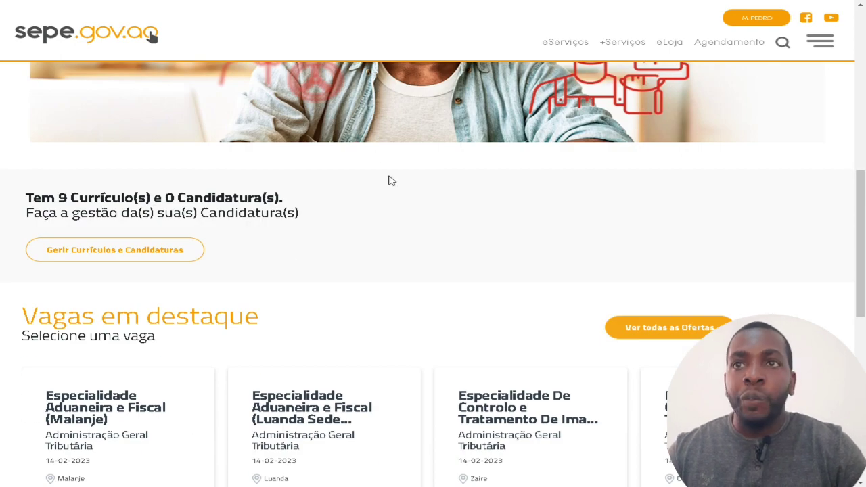
scroll(109, 254, down, 1)
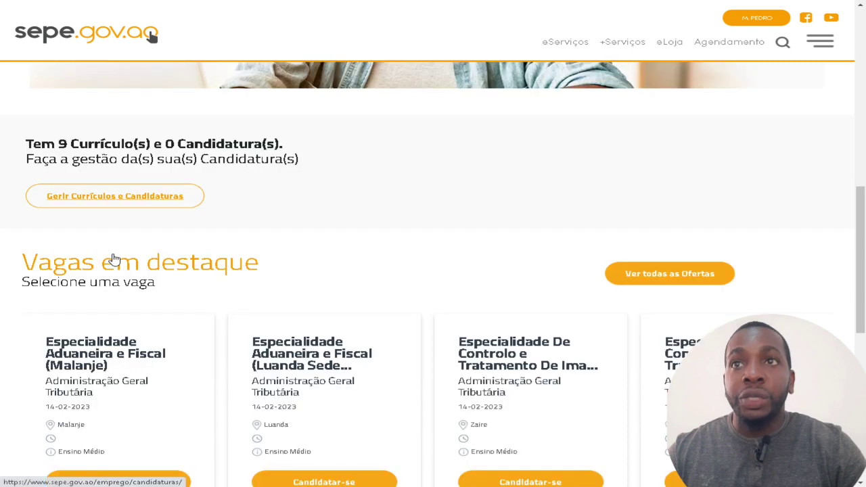
Open Gerir Currículos e Candidaturas, try Nova Candidatura, then go back to Candidaturas.
click(126, 198)
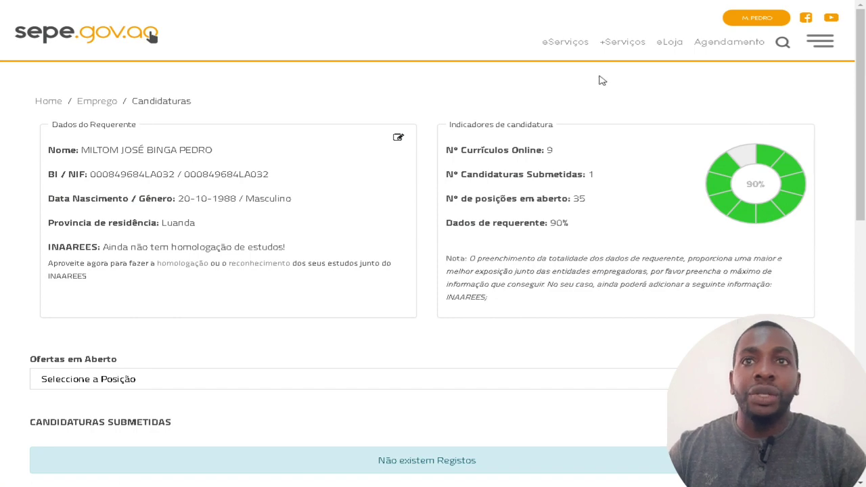
scroll(484, 199, down, 3)
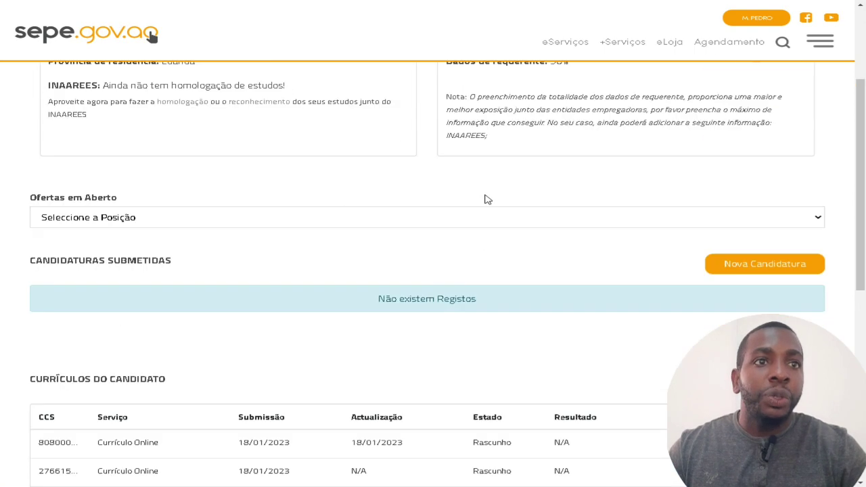
click(761, 268)
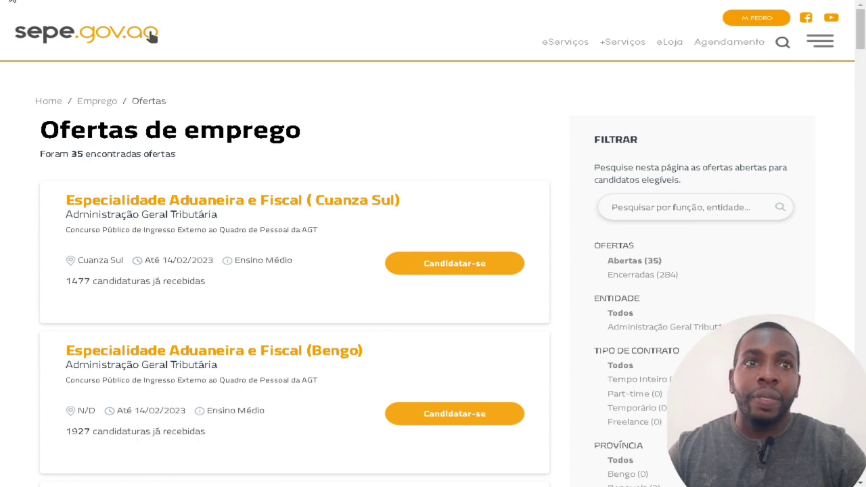
key(alt+Left)
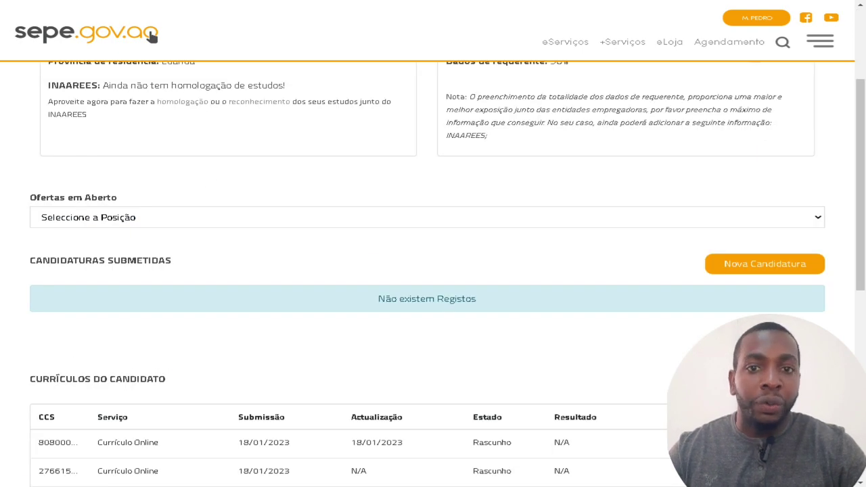
key(alt+Left)
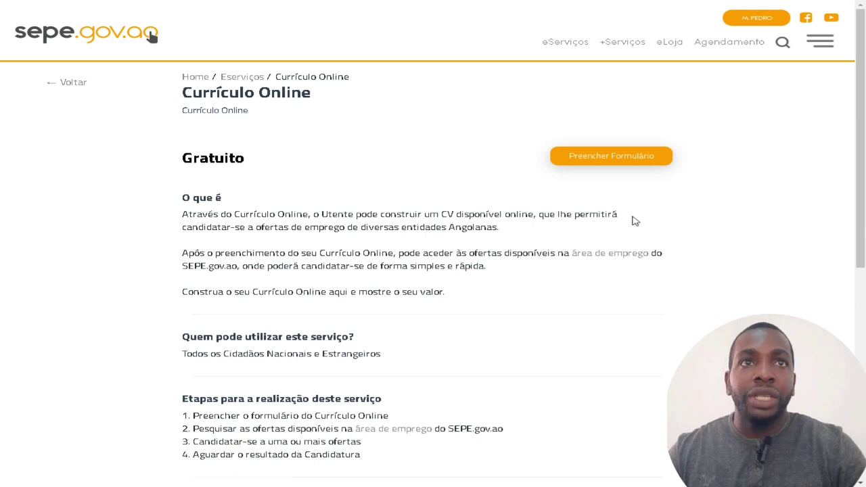
Start a new Currículo Online form and review the prefilled Informação Pessoal and contact details.
click(629, 160)
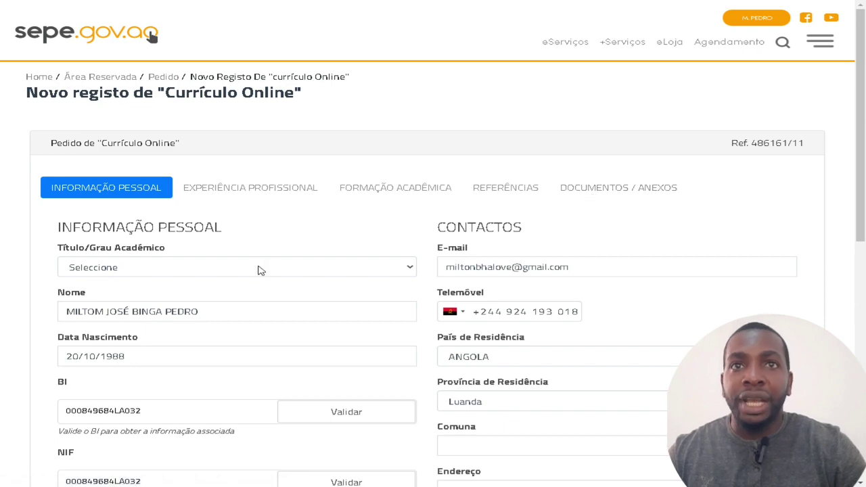
scroll(347, 270, down, 1)
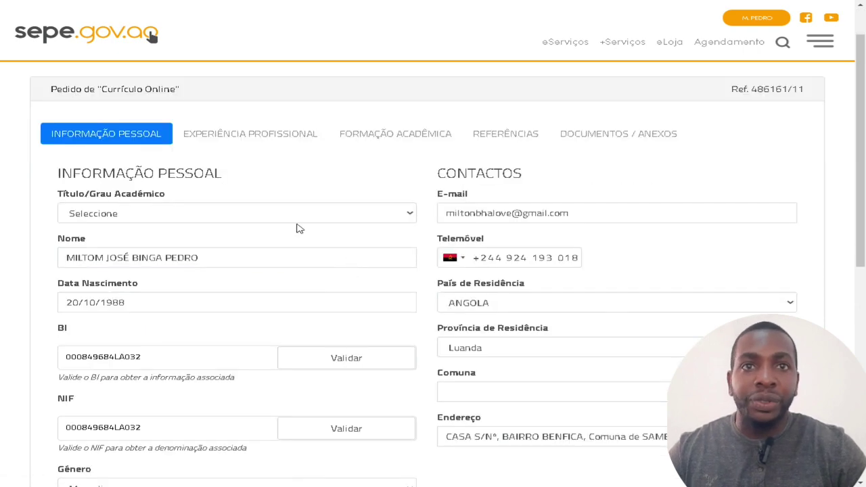
scroll(418, 285, down, 3)
scroll(418, 285, up, 4)
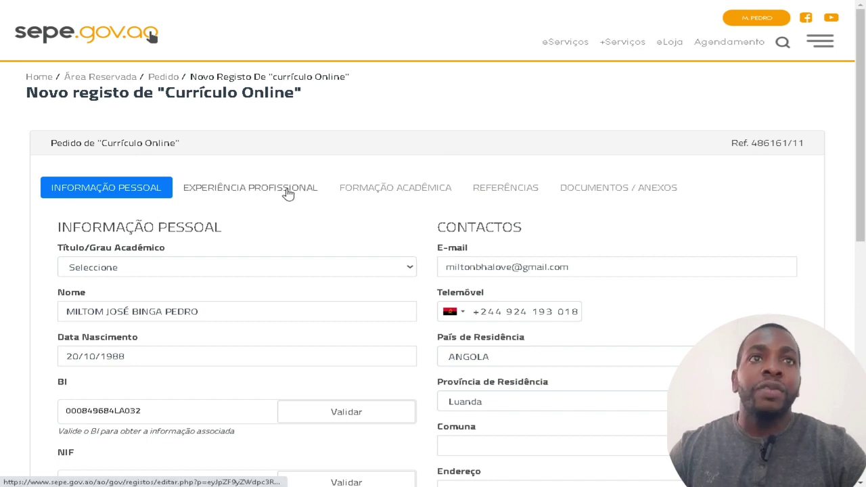
click(652, 194)
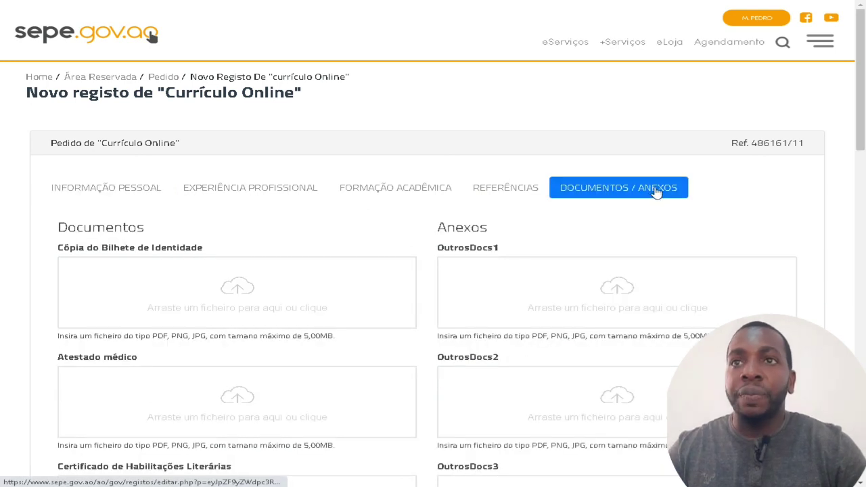
scroll(435, 236, down, 2)
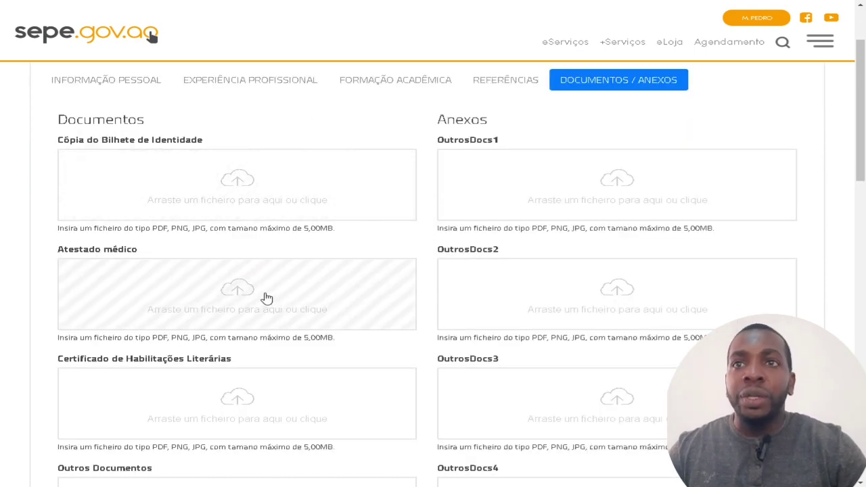
scroll(266, 299, down, 2)
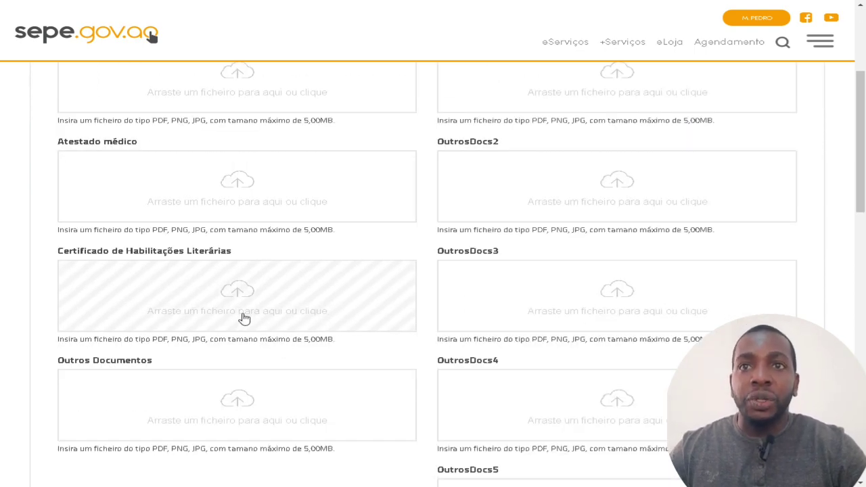
scroll(244, 318, down, 2)
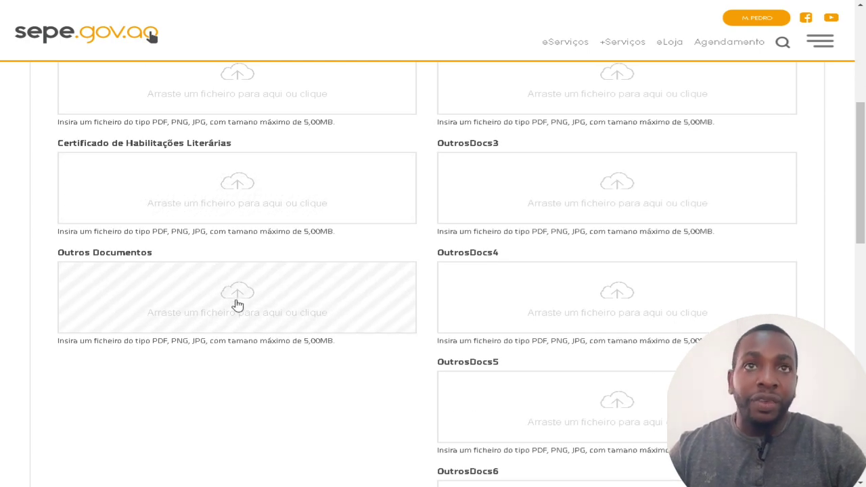
scroll(241, 310, up, 4)
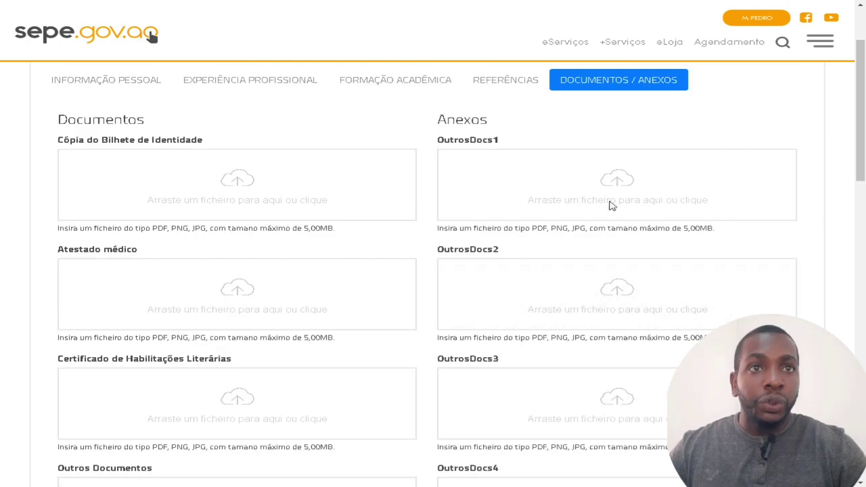
scroll(578, 284, down, 2)
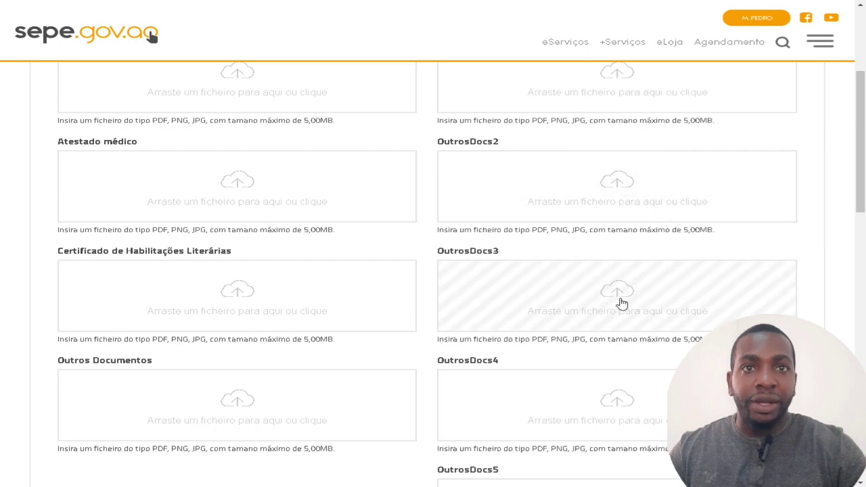
scroll(627, 361, down, 14)
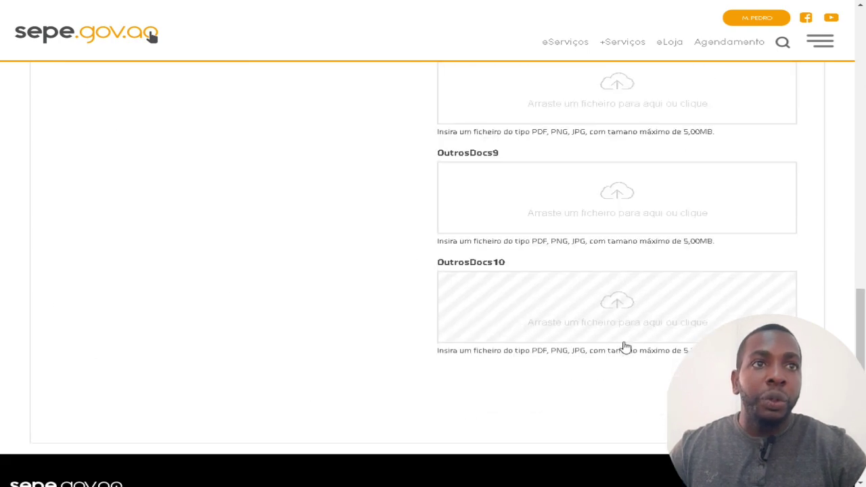
scroll(625, 347, down, 3)
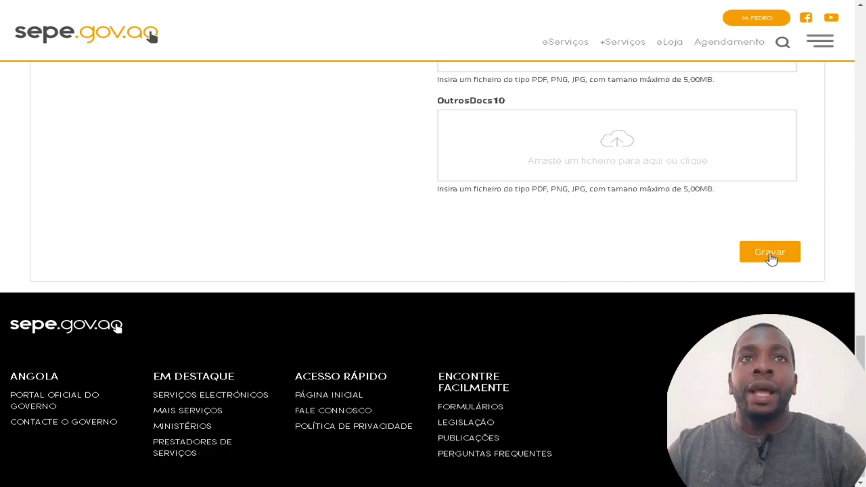
scroll(749, 222, up, 15)
scroll(738, 215, up, 3)
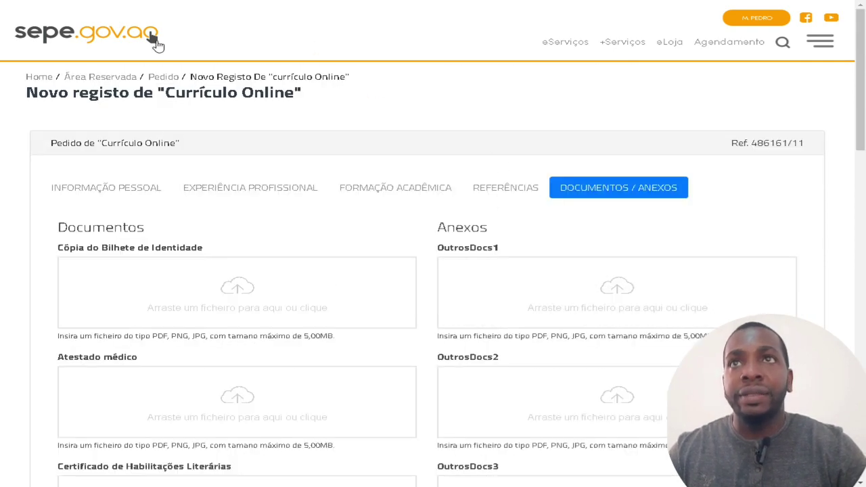
Go from the sepe.gov.ao home page through Emprego to 'Gerir Currículos e Candidaturas'.
click(130, 47)
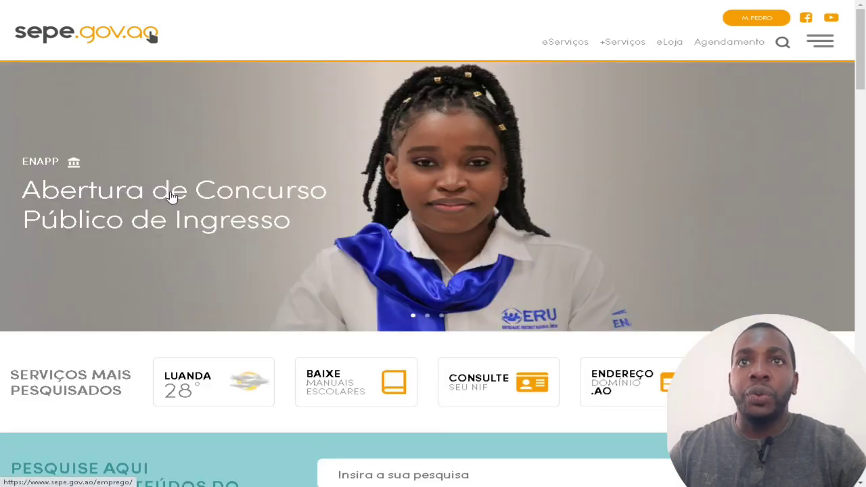
click(170, 196)
scroll(170, 196, down, 4)
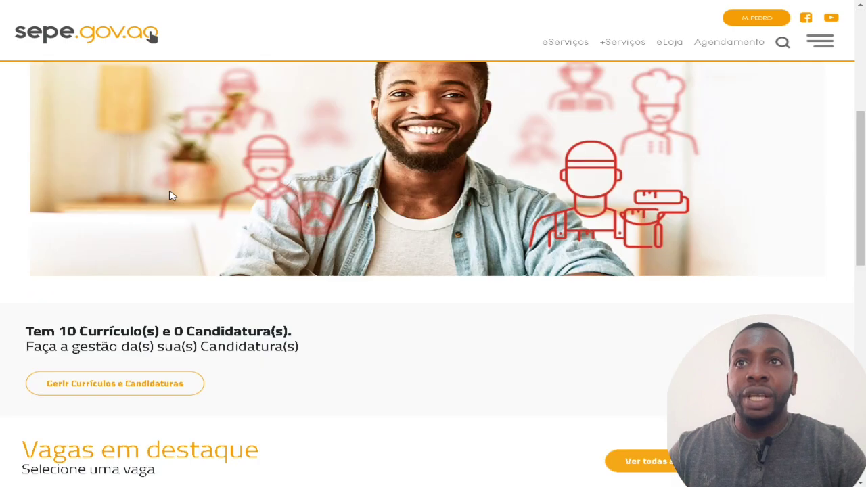
scroll(170, 196, down, 4)
scroll(195, 182, up, 2)
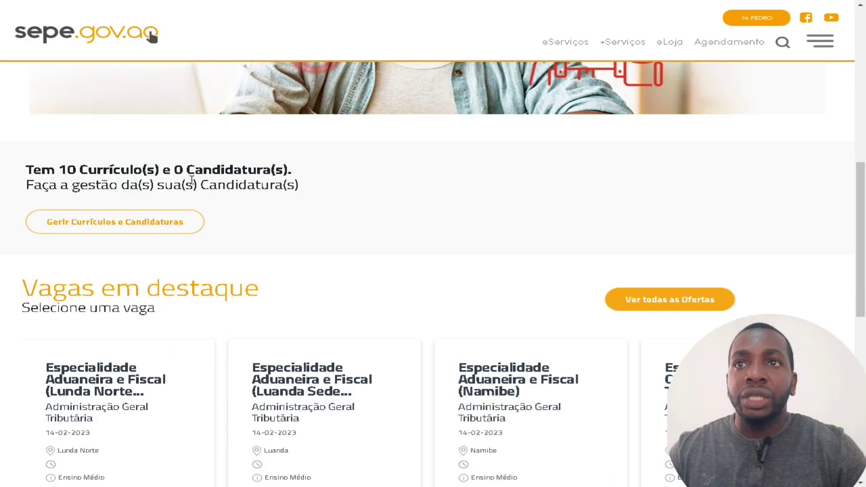
click(141, 224)
scroll(193, 250, down, 3)
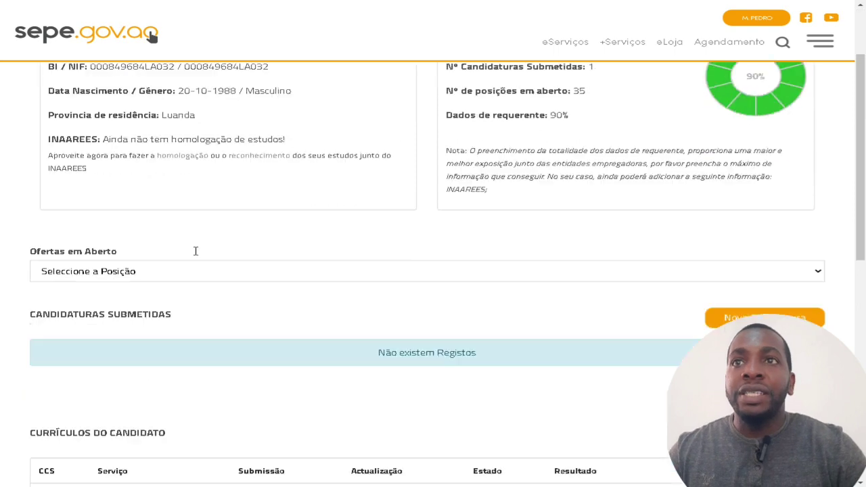
Pick Especialidade Informática (Luanda) from the 'Ofertas em Aberto' list.
click(152, 218)
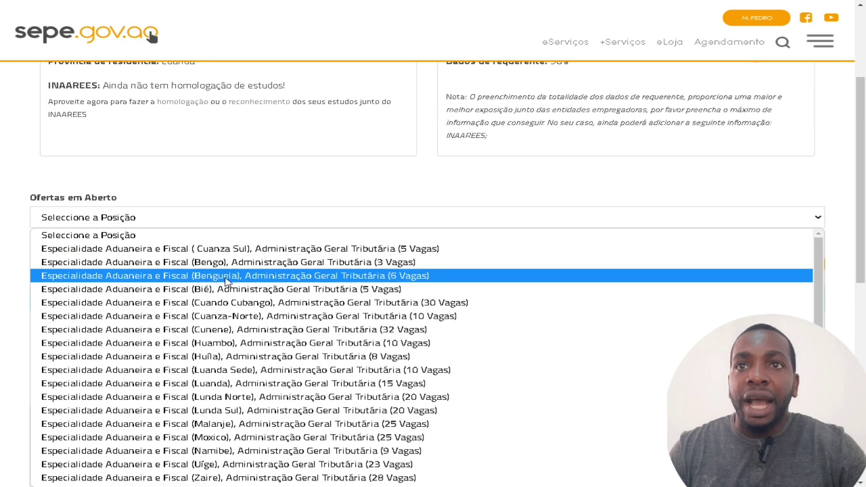
scroll(230, 288, down, 4)
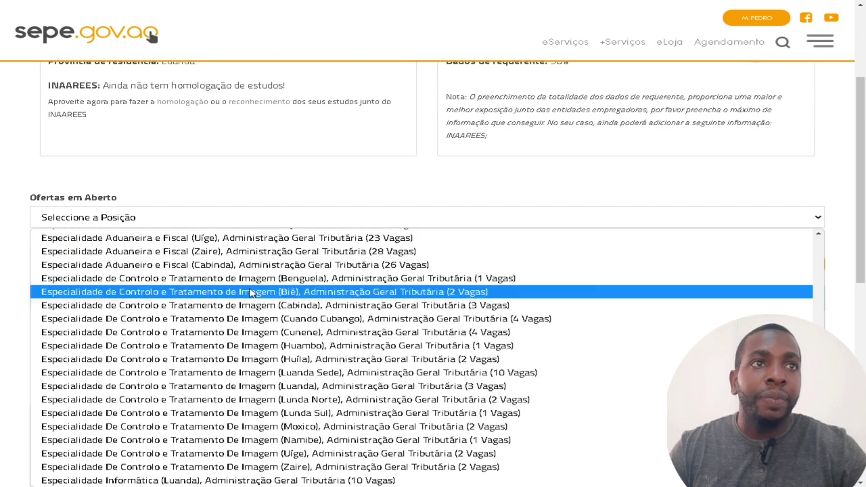
drag(862, 236, 863, 309)
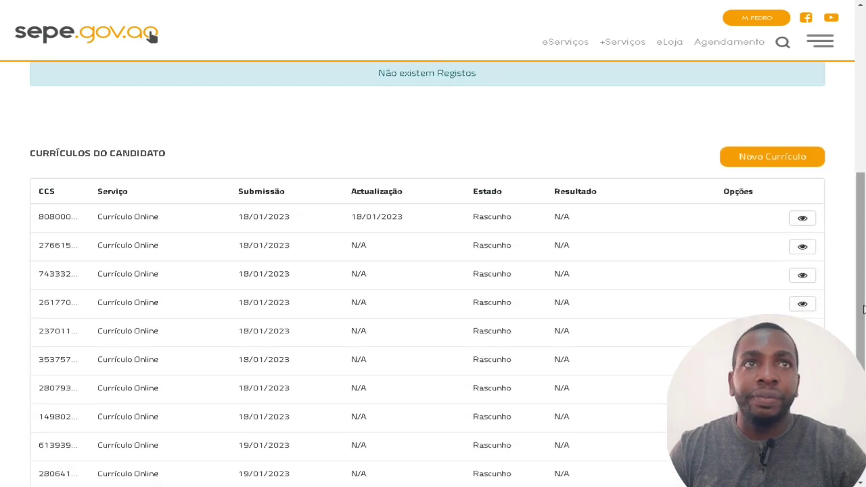
scroll(863, 309, up, 2)
click(637, 99)
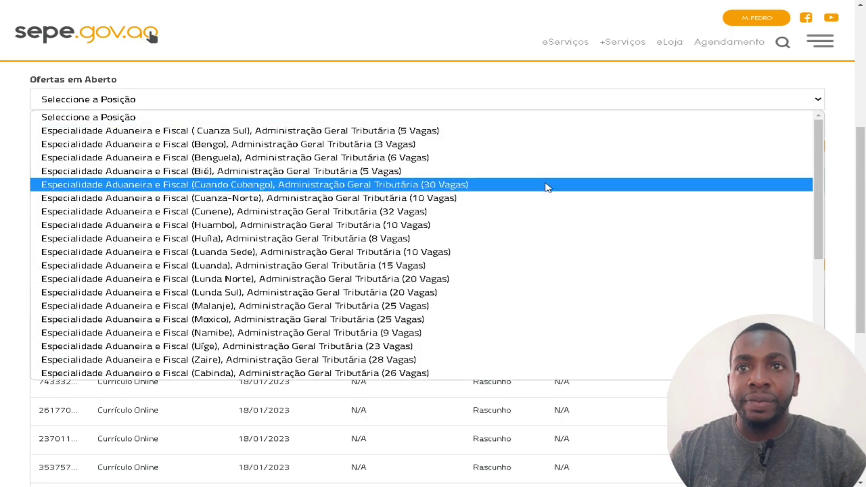
scroll(532, 240, down, 4)
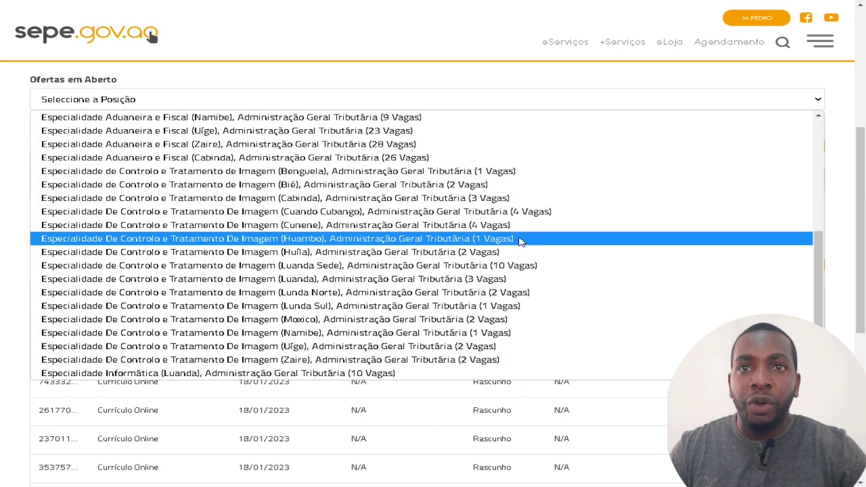
click(298, 374)
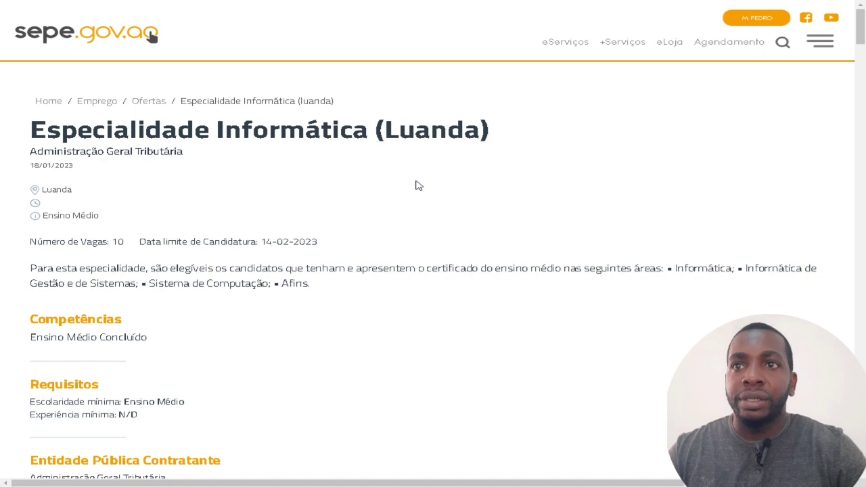
Scroll past the per-province vacancy table down to the 'Candidate-se a esta Posição!' box.
scroll(419, 186, down, 2)
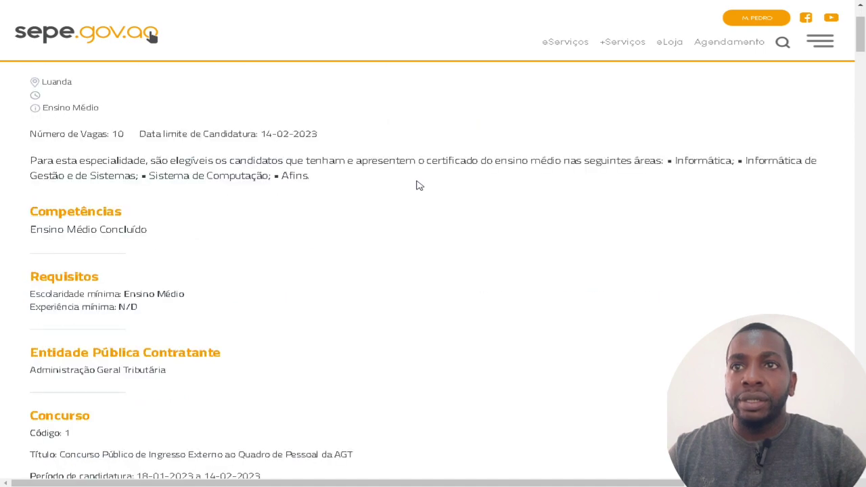
scroll(419, 186, down, 2)
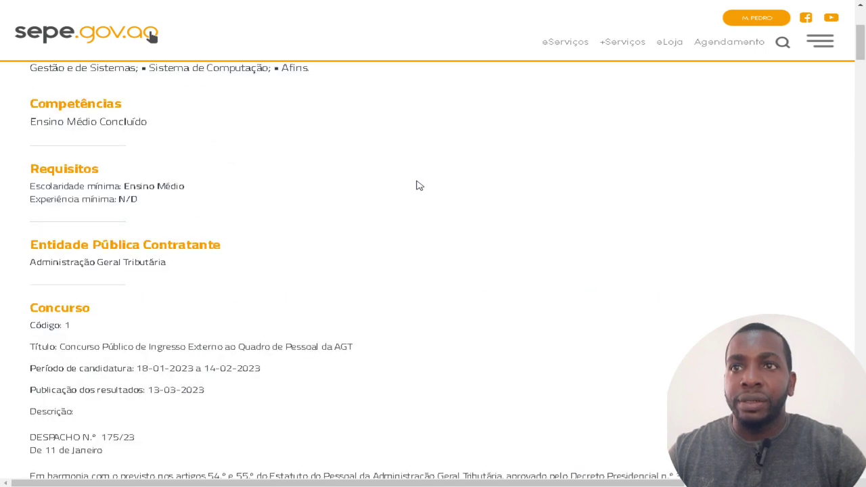
scroll(419, 185, down, 9)
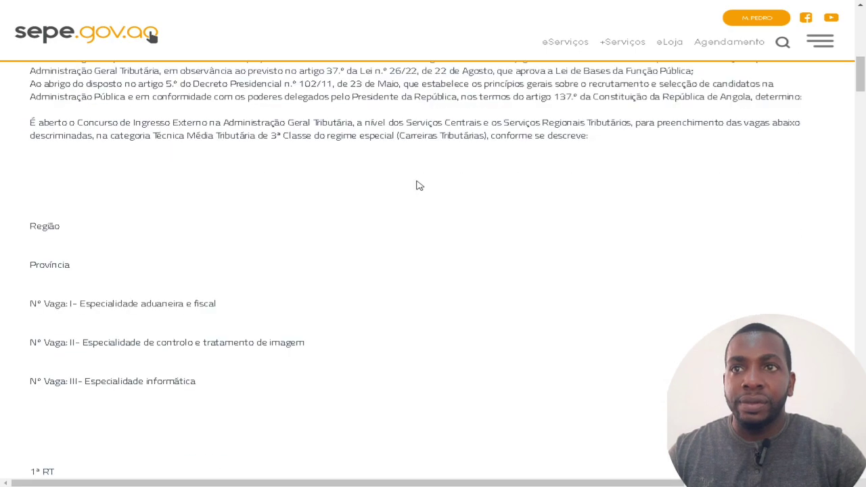
scroll(419, 185, down, 12)
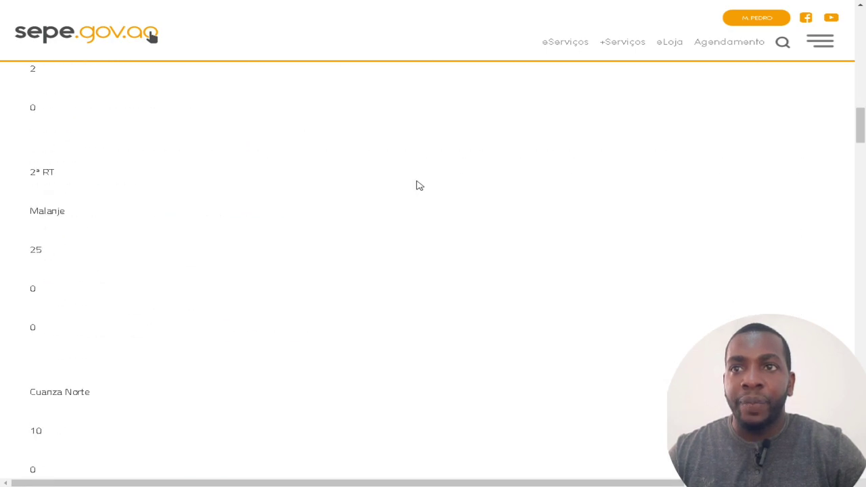
scroll(419, 186, down, 12)
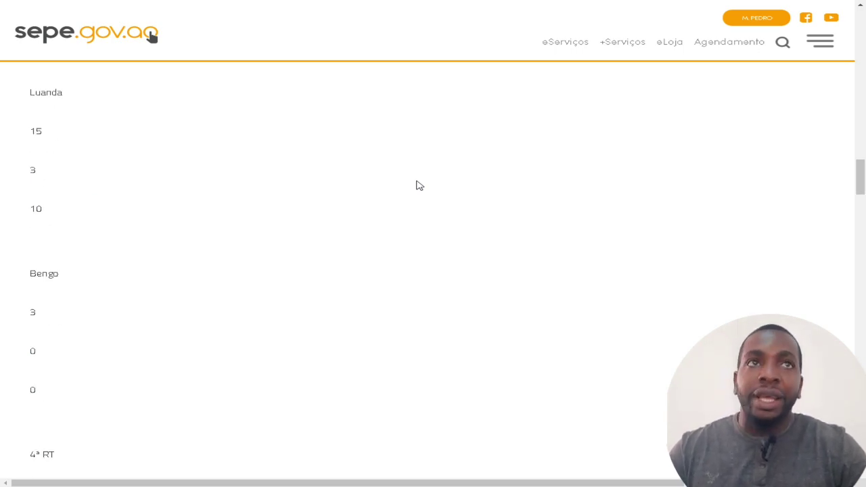
scroll(419, 186, up, 15)
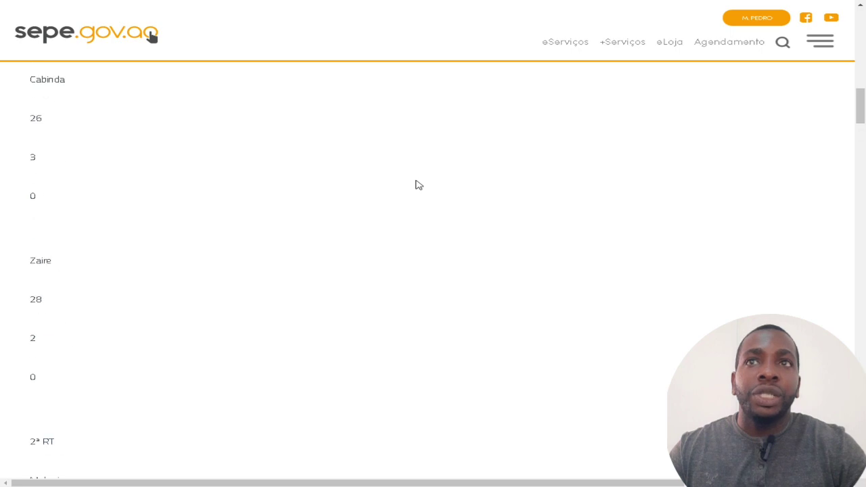
scroll(419, 185, up, 20)
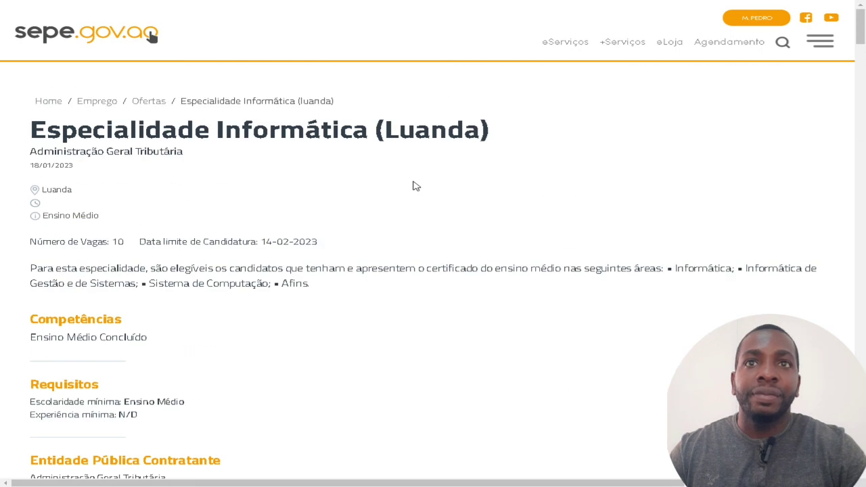
scroll(414, 186, down, 20)
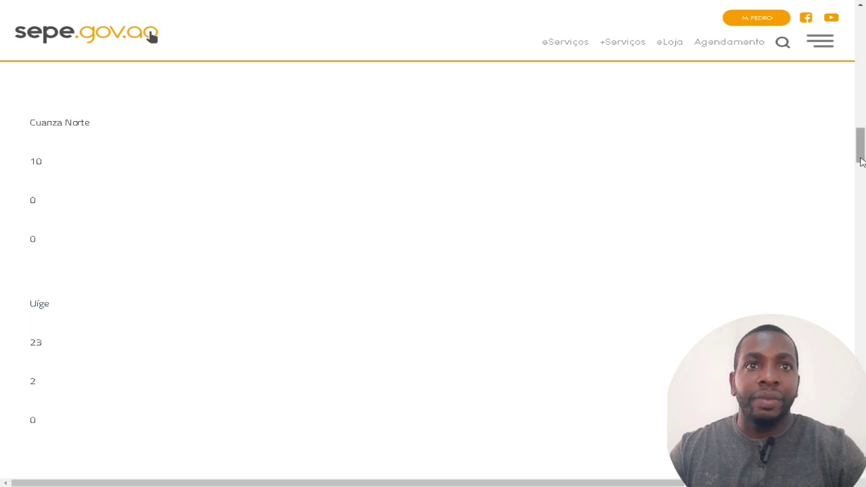
drag(861, 161, 859, 481)
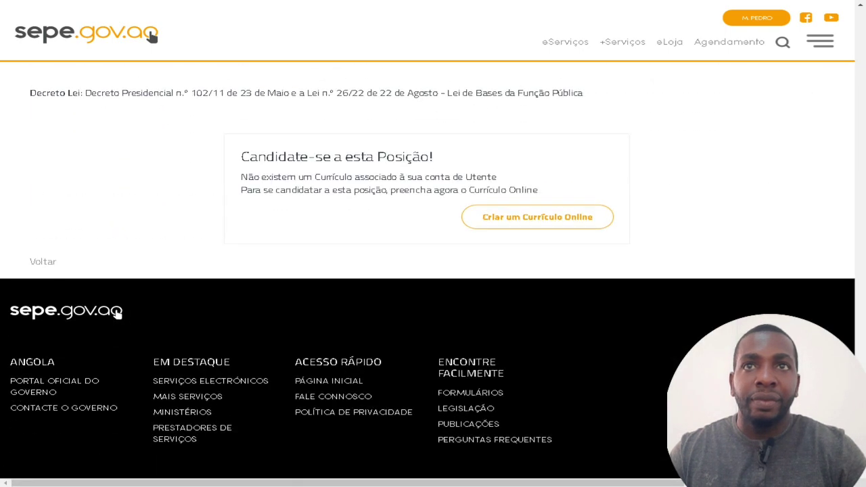